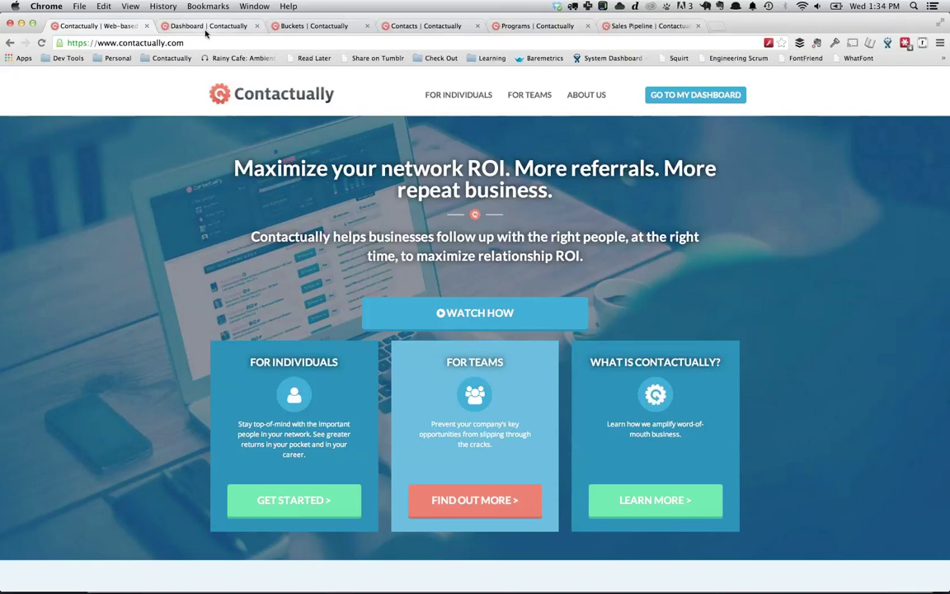
# Open the Contactually dashboard, load the account settings in a separate browser tab, and show the Calendars connection settings
pyautogui.click(206, 27)
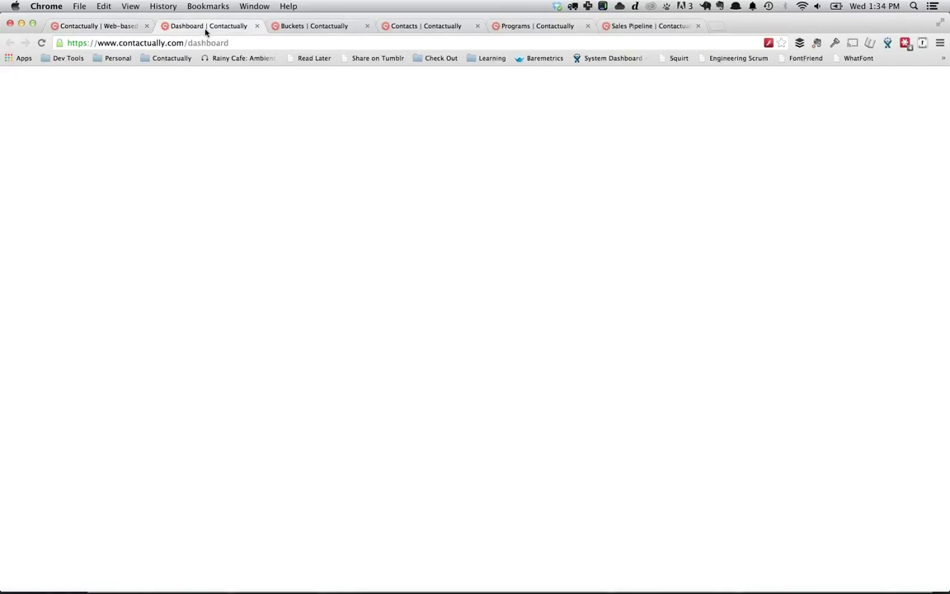
pyautogui.moveTo(918, 97)
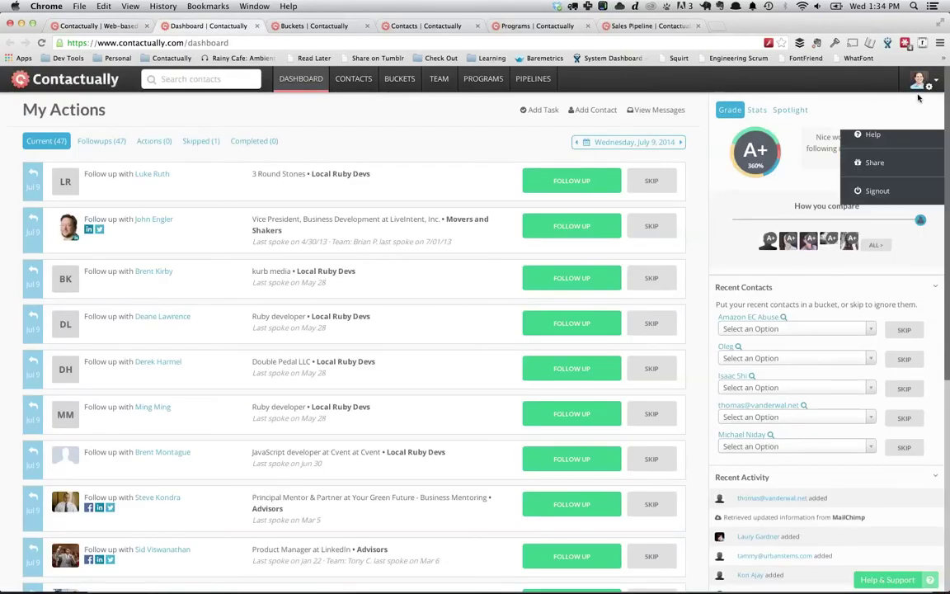
pyautogui.keyDown('super'); pyautogui.click(907, 116); pyautogui.keyUp('super')
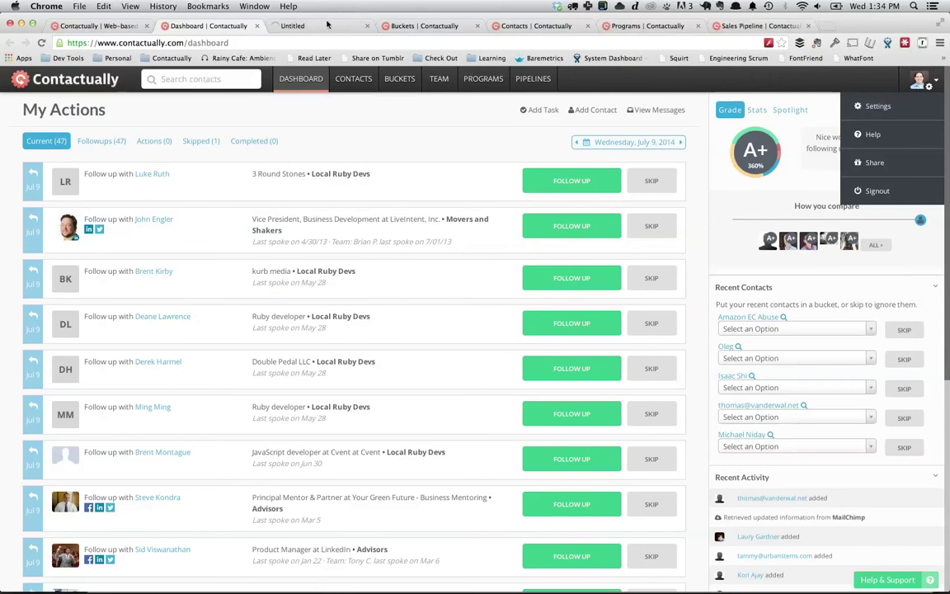
pyautogui.click(327, 25)
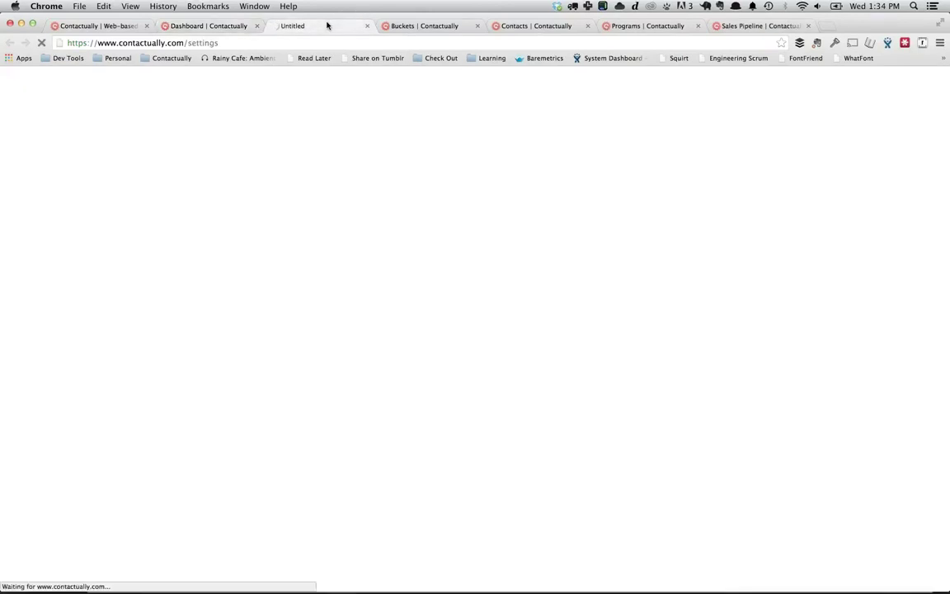
pyautogui.click(231, 29)
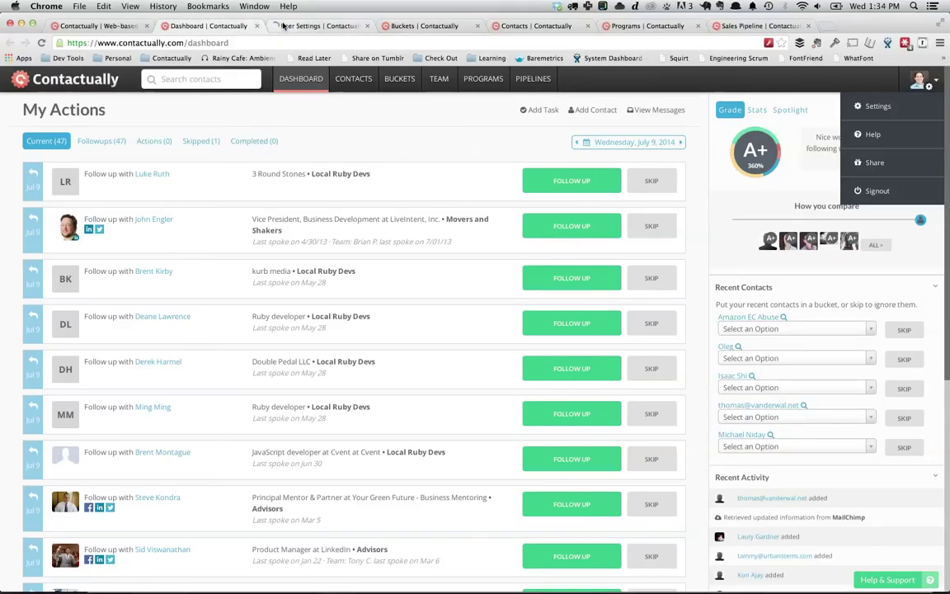
pyautogui.click(283, 25)
pyautogui.click(64, 185)
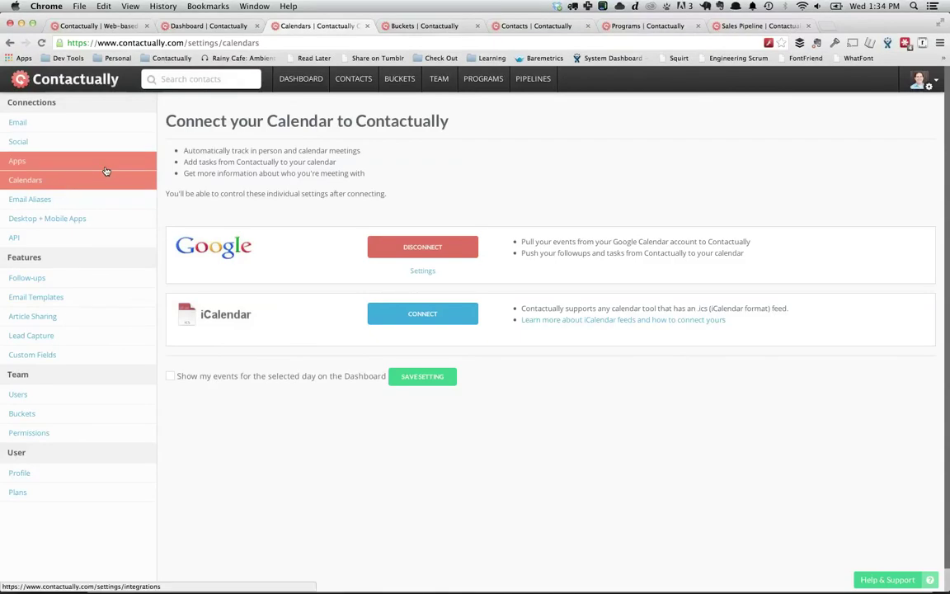
# Open the Contacts list and examine its columns, bucket assignments and the total number of contacts
pyautogui.click(352, 81)
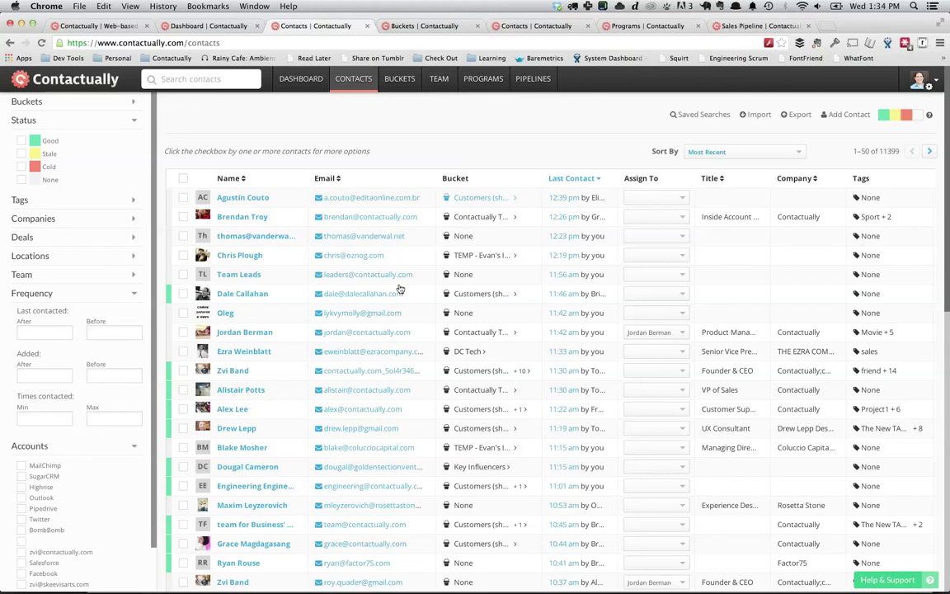
pyautogui.scroll(-1, 399, 288)
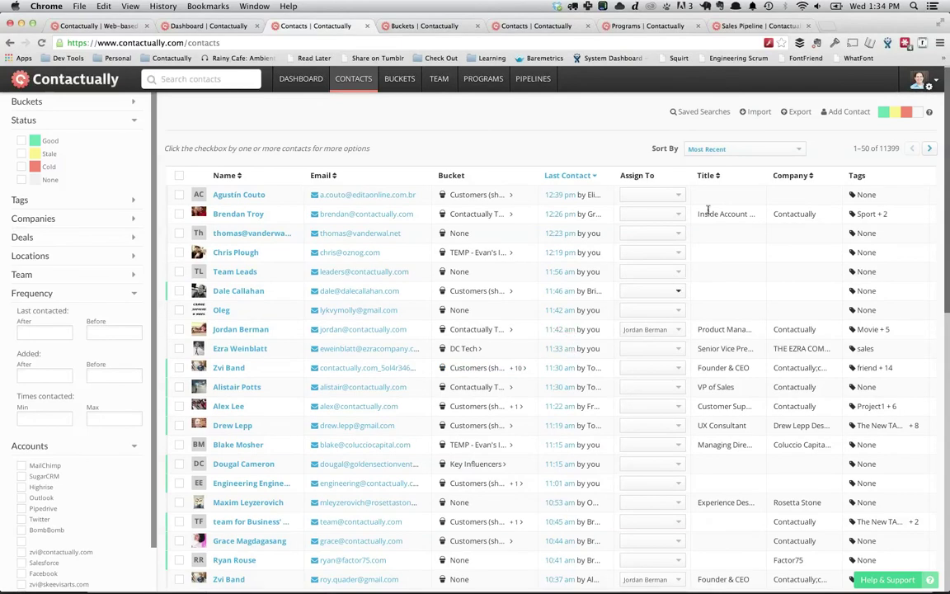
pyautogui.doubleClick(889, 148)
# Switch to the Buckets page and examine the Goal Buckets and Organizational Buckets sections
pyautogui.click(396, 29)
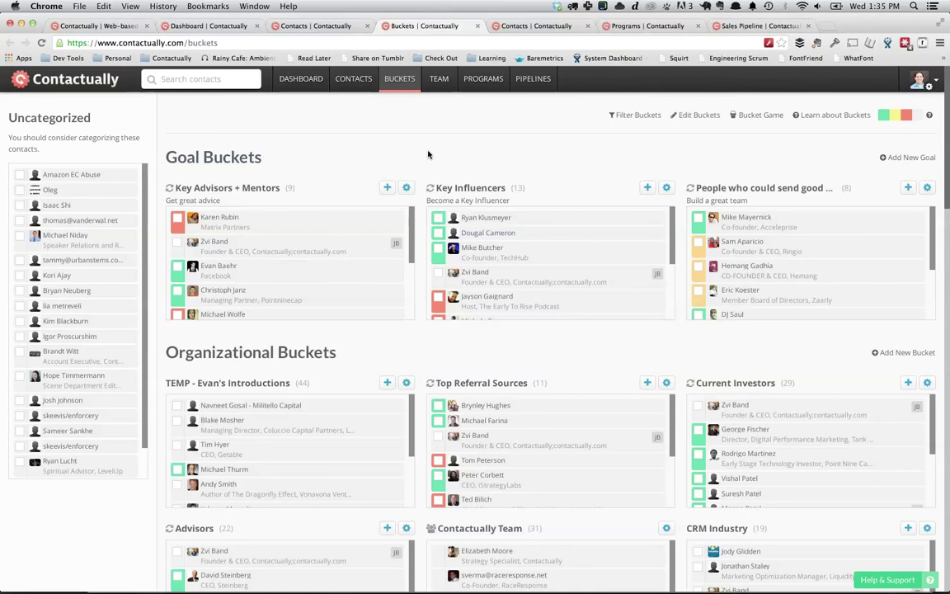
pyautogui.moveTo(217, 140); pyautogui.dragTo(166, 142)
pyautogui.click(187, 155)
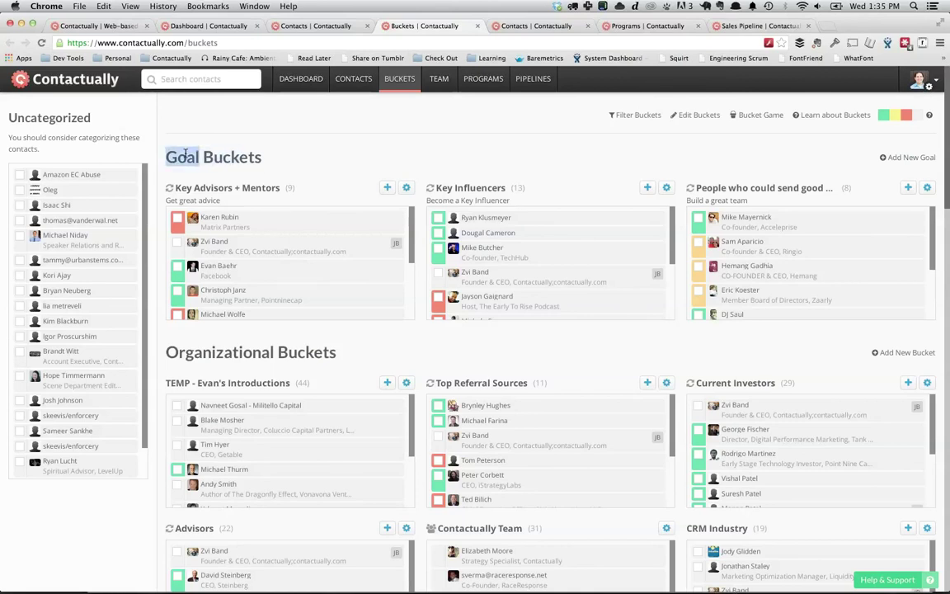
pyautogui.tripleClick(186, 155)
pyautogui.click(273, 162)
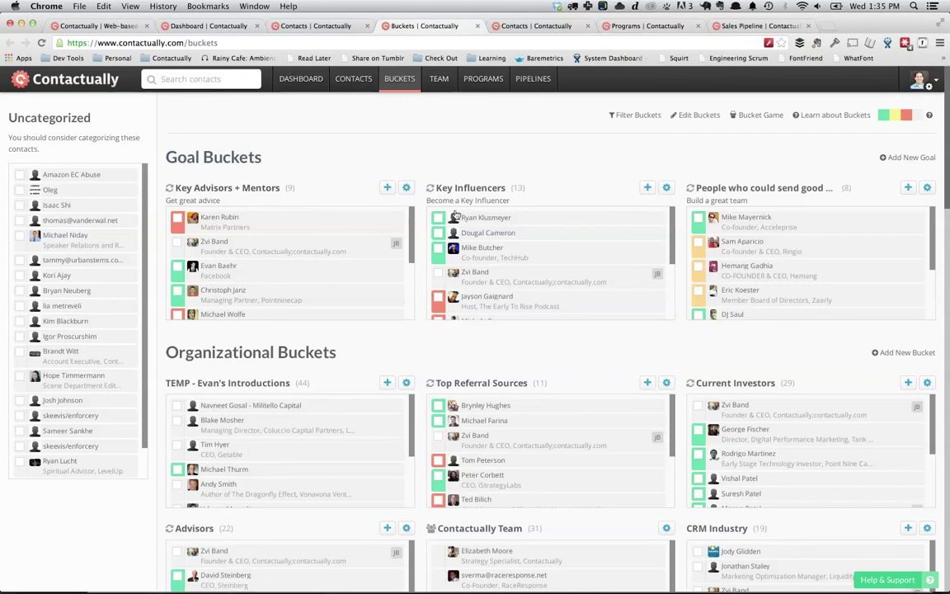
pyautogui.tripleClick(259, 353)
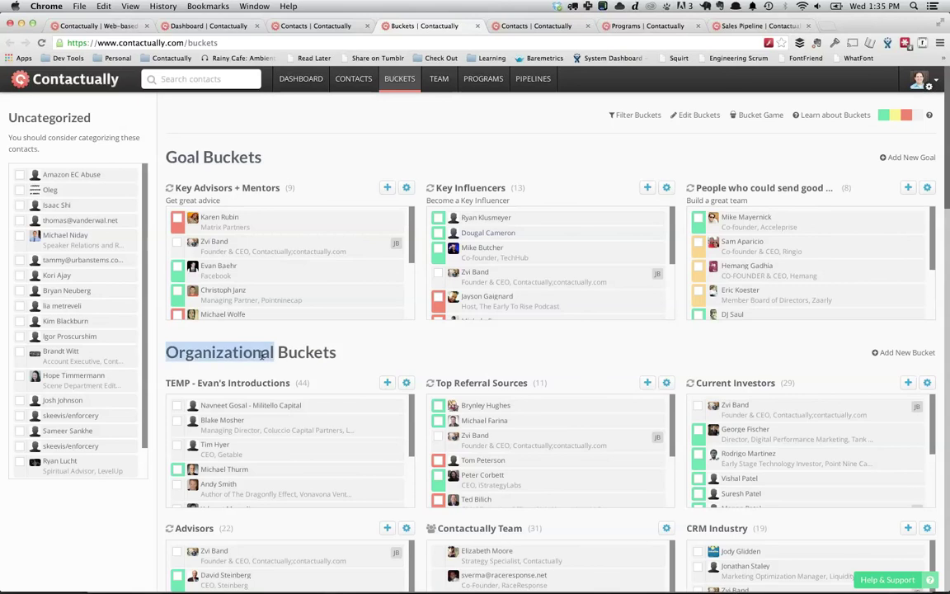
pyautogui.click(295, 352)
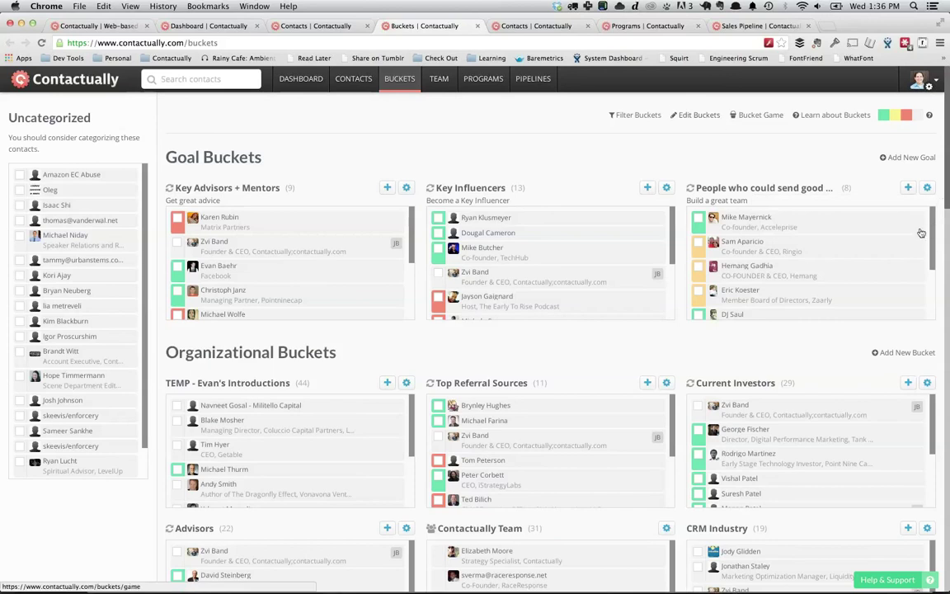
# Create a new organizational bucket named "People who I want to hire" and save it
pyautogui.click(907, 352)
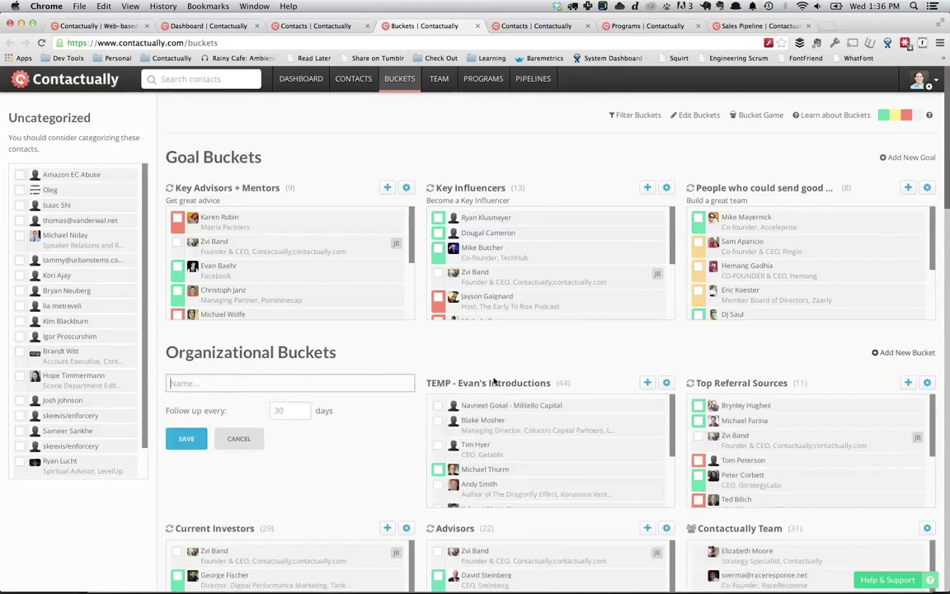
pyautogui.click(350, 385)
pyautogui.click(346, 375)
pyautogui.click(343, 382)
pyautogui.write('Sal')
pyautogui.press('BackSpace')
pyautogui.press('BackSpace')
pyautogui.press('BackSpace')
pyautogui.write('People who I want to hire')
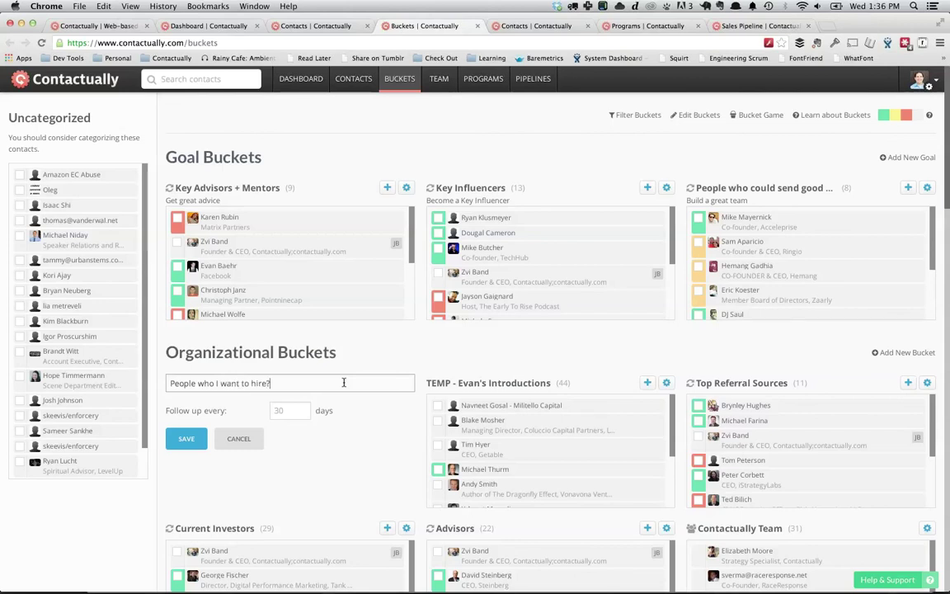
pyautogui.click(186, 439)
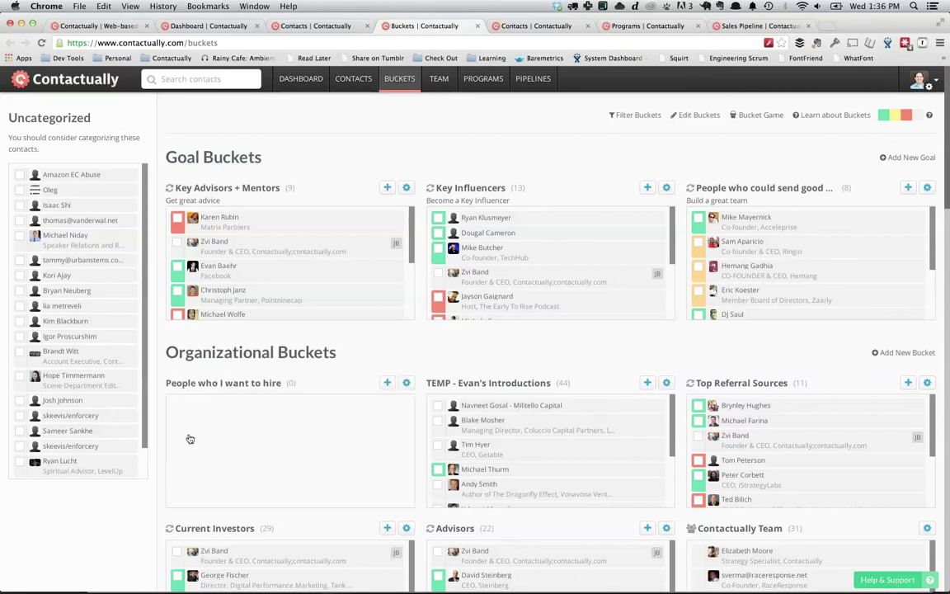
# Add the four uncategorized contacts listed directly above the Account Executive to the "People who I want to hire" bucket
pyautogui.click(20, 336)
pyautogui.click(19, 321)
pyautogui.click(20, 306)
pyautogui.click(19, 290)
pyautogui.moveTo(225, 412); pyautogui.dragTo(230, 421)
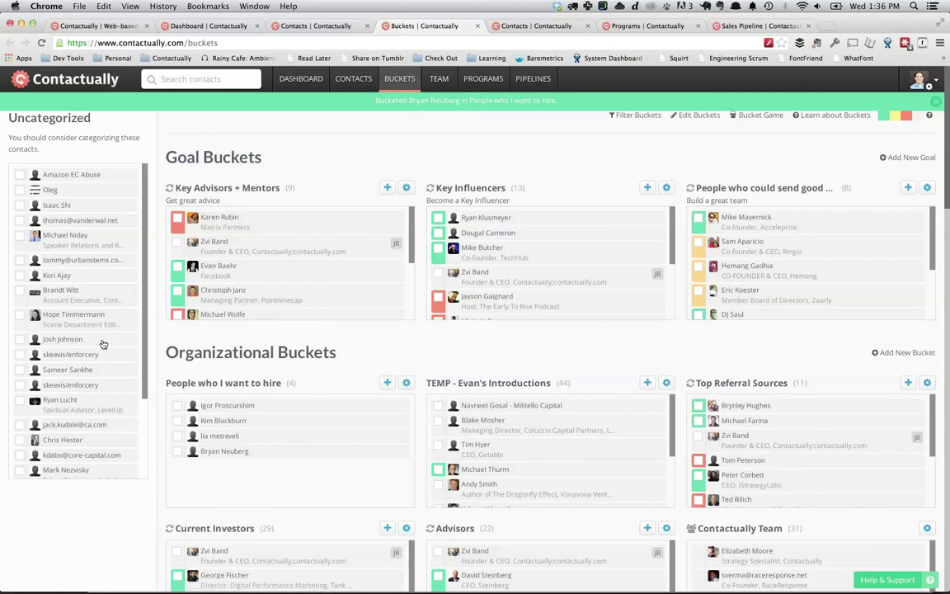
# Edit the "People who I want to hire" bucket to remind about follow-ups every 30 days and save it
pyautogui.moveTo(406, 384)
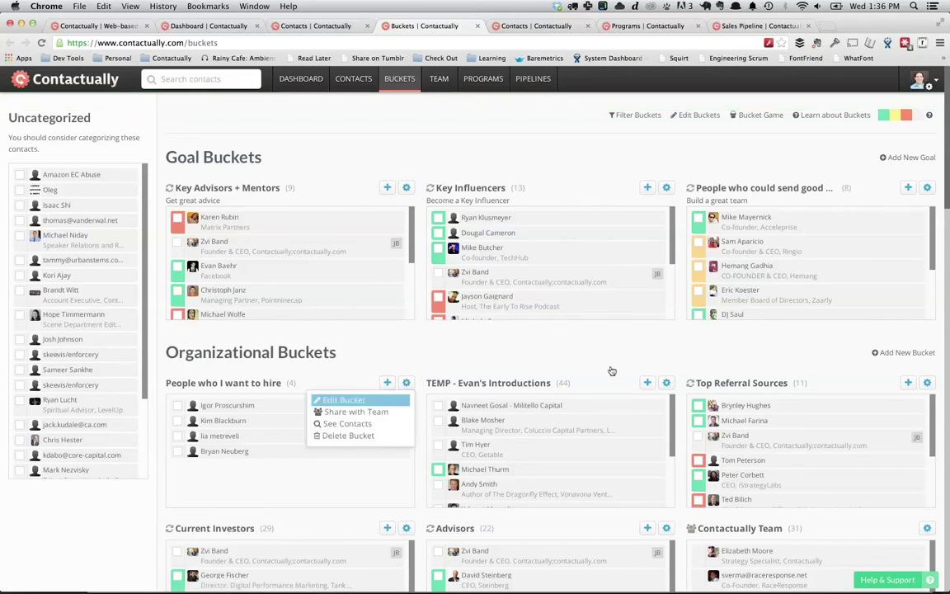
pyautogui.click(344, 399)
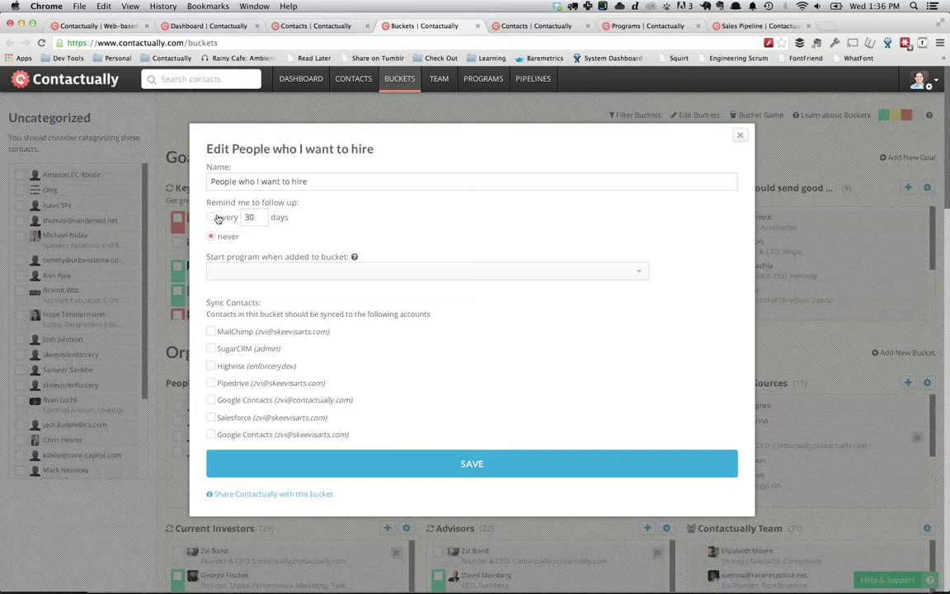
pyautogui.click(213, 218)
pyautogui.click(566, 464)
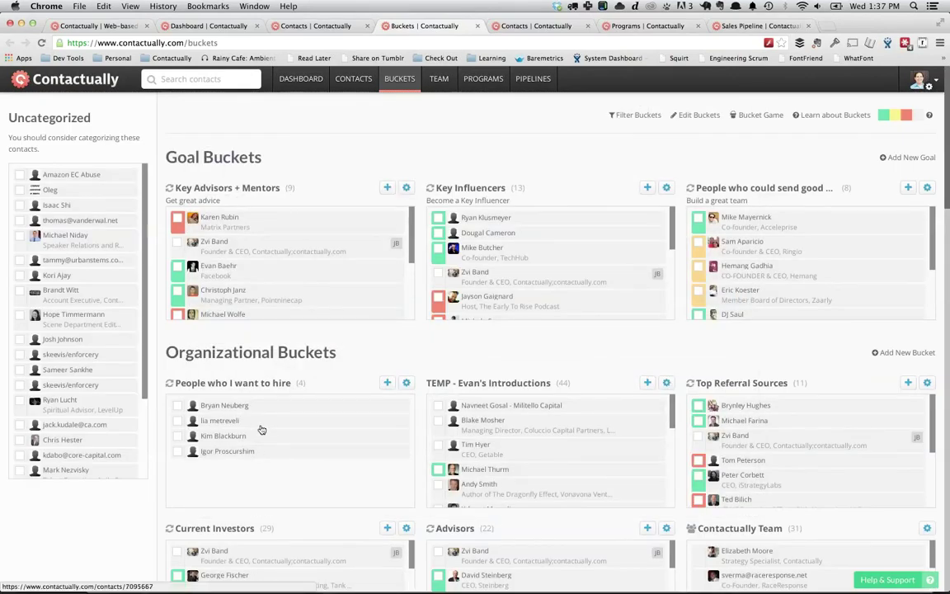
# Return to the dashboard and examine the My Actions follow-ups and the Recent Contacts section
pyautogui.click(222, 30)
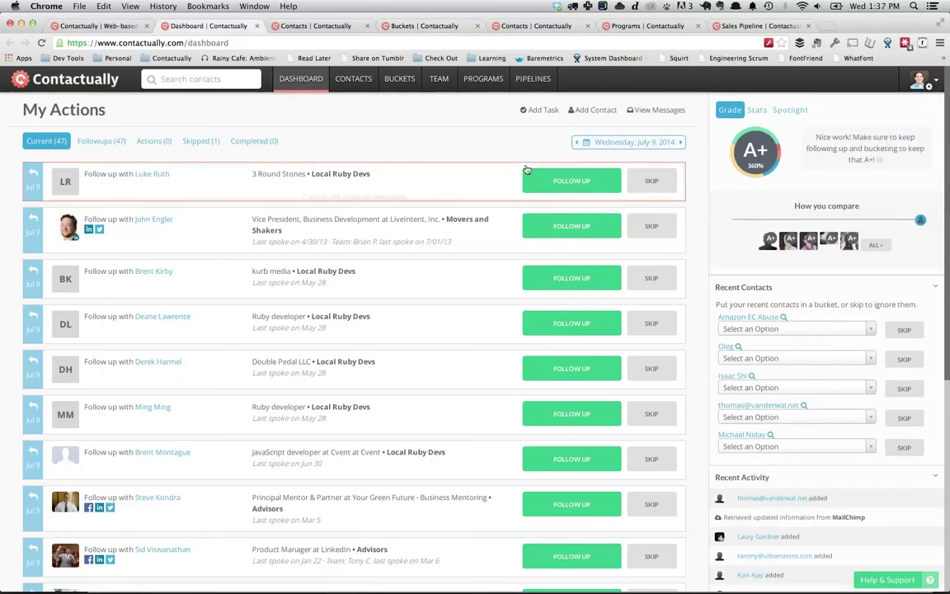
pyautogui.scroll(-2, 651, 205)
pyautogui.scroll(-2, 732, 213)
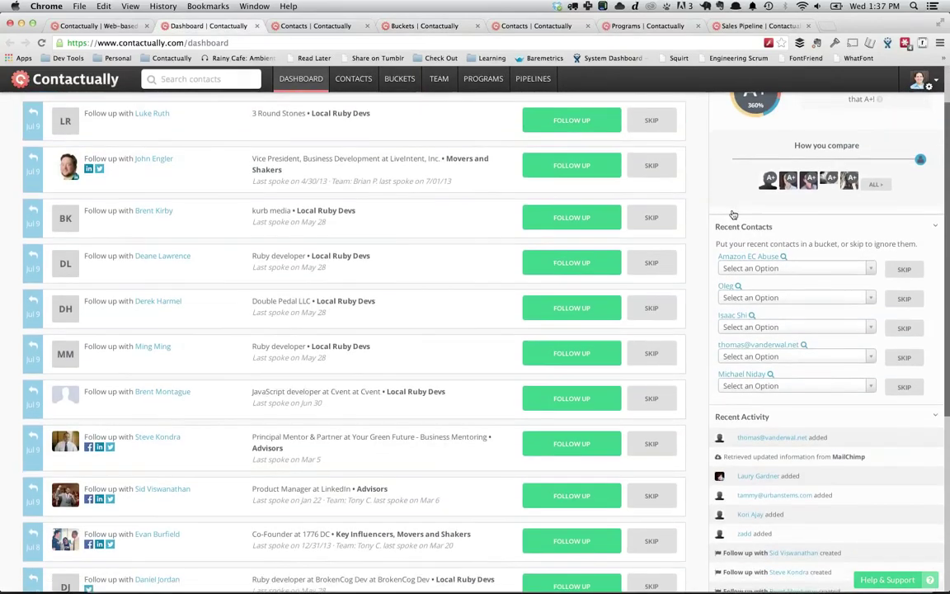
pyautogui.scroll(4, 732, 213)
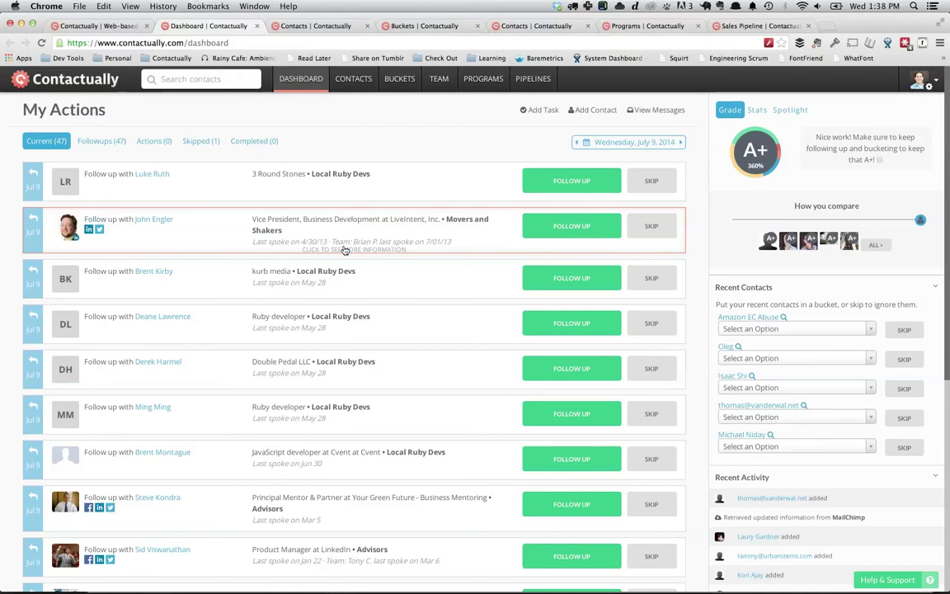
# Start a follow-up email to the LiveIntent vice president using the template with subject "Long time no talk - beer/coffee soon?"
pyautogui.click(555, 235)
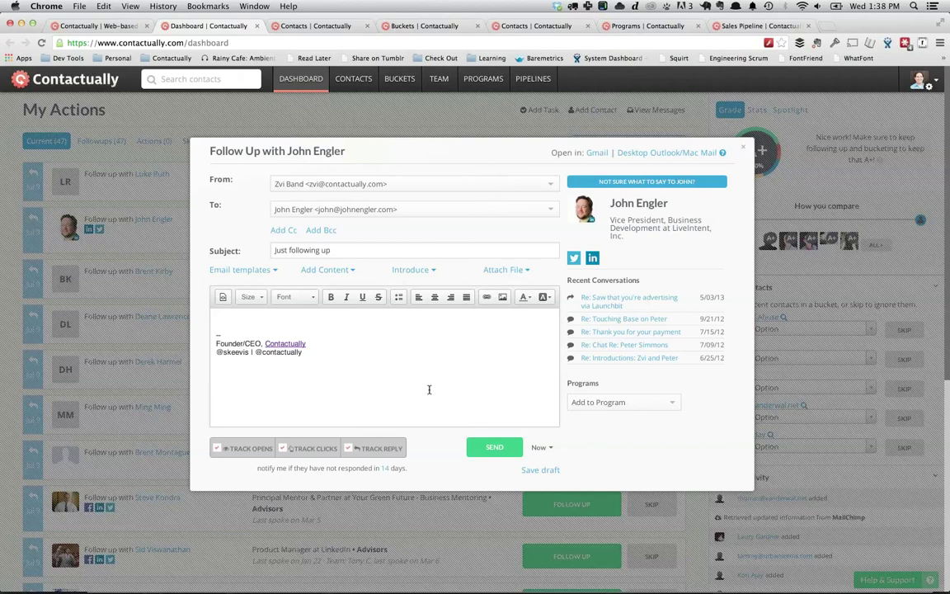
pyautogui.click(272, 271)
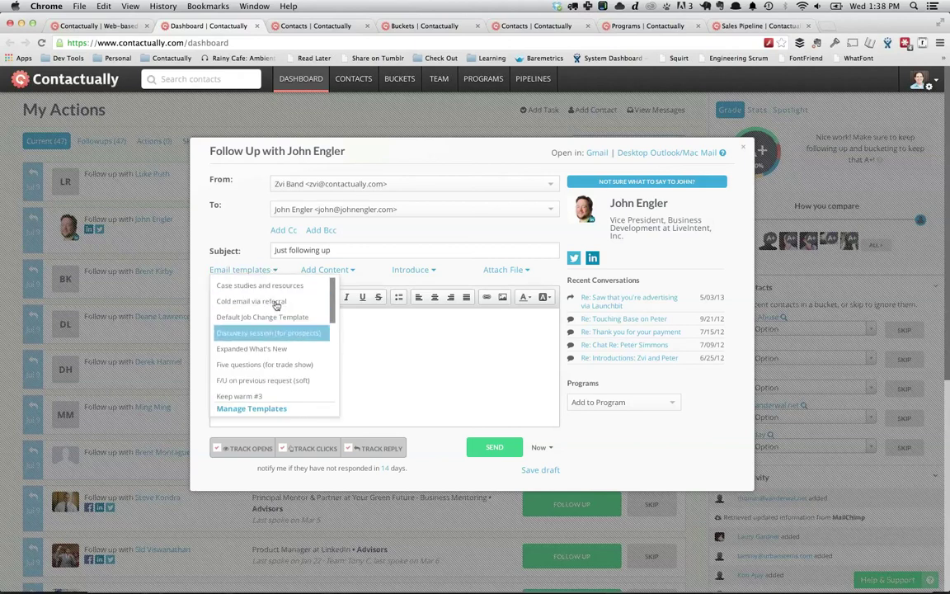
pyautogui.scroll(-1, 279, 378)
pyautogui.scroll(-2, 280, 381)
pyautogui.click(278, 362)
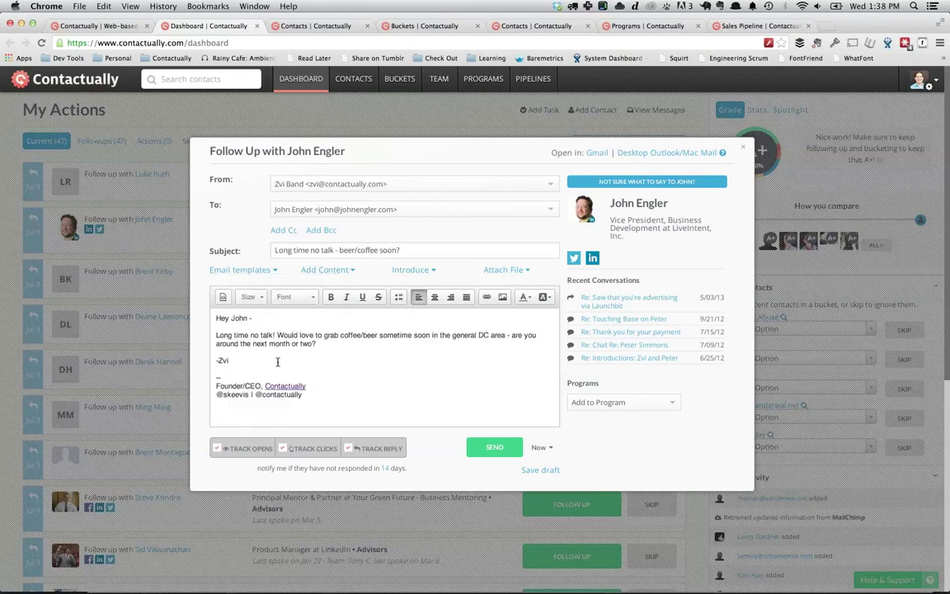
# Review the greeting and body of the templated follow-up message, and discard it without saving
pyautogui.tripleClick(244, 323)
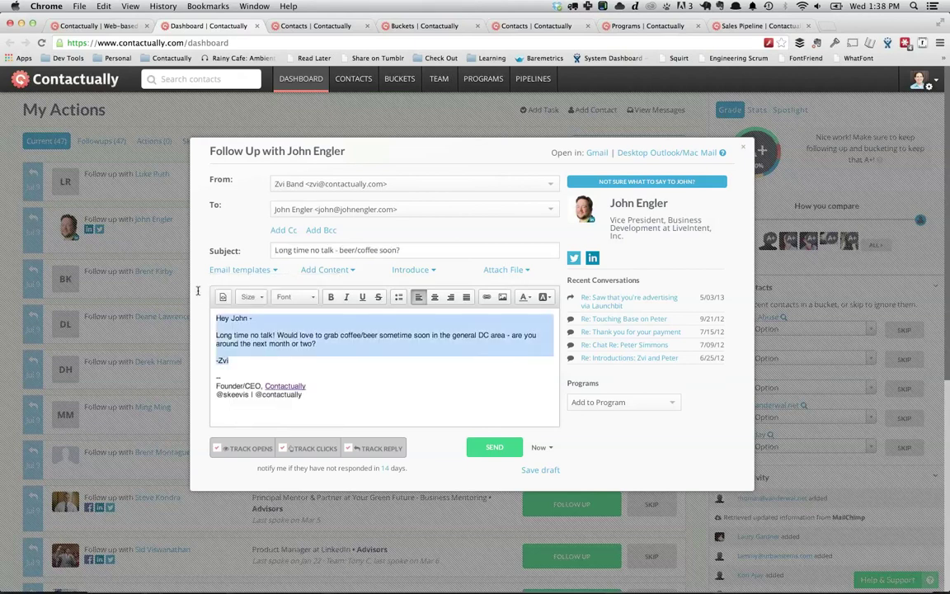
pyautogui.click(256, 336)
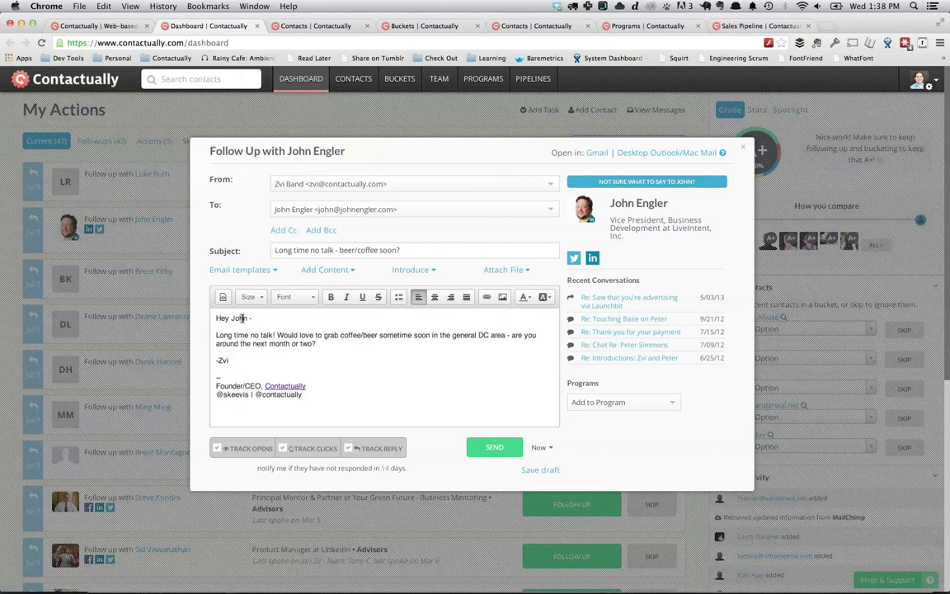
pyautogui.tripleClick(235, 318)
pyautogui.click(305, 330)
pyautogui.moveTo(218, 335); pyautogui.dragTo(360, 340)
pyautogui.press('Right')
pyautogui.click(672, 134)
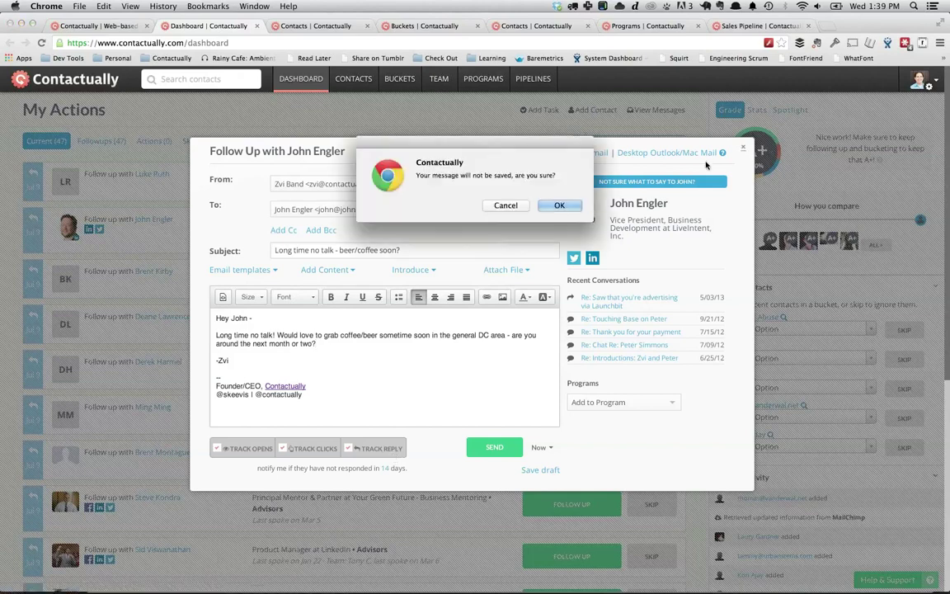
pyautogui.click(560, 206)
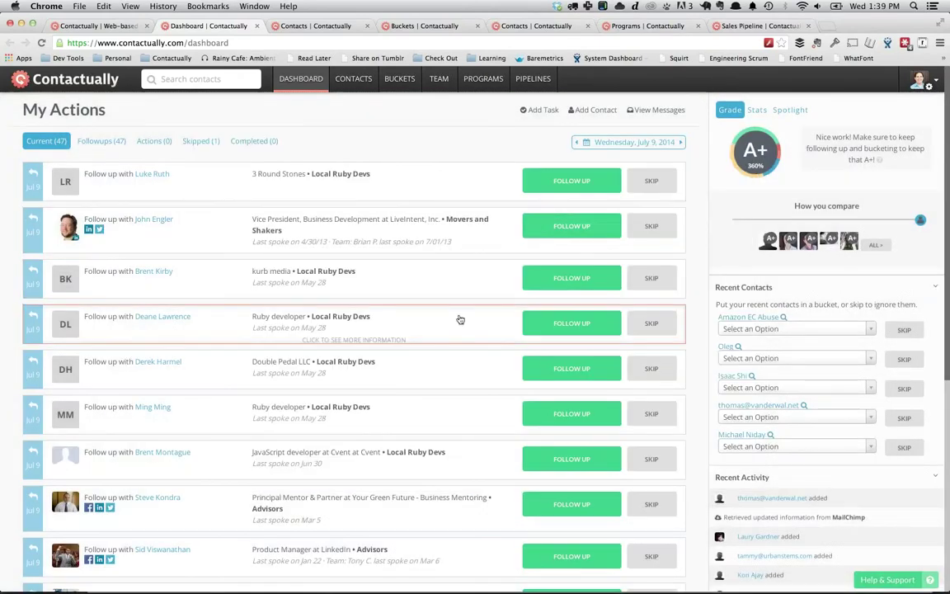
# Open the Buckets page from the dashboard and take the third contact and the LevelUp spiritual advisor out of the Uncategorized list
pyautogui.scroll(-4, 460, 319)
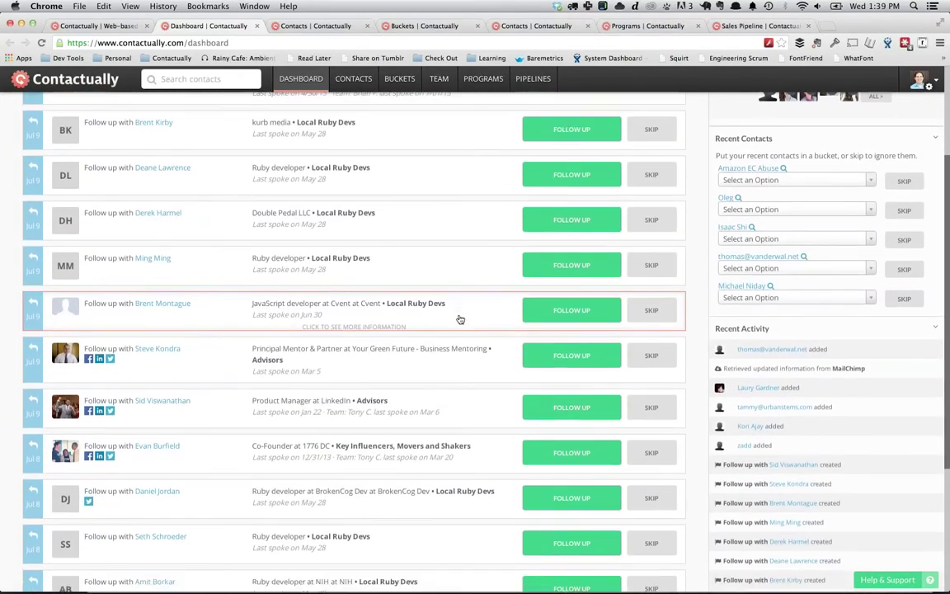
pyautogui.scroll(5, 458, 320)
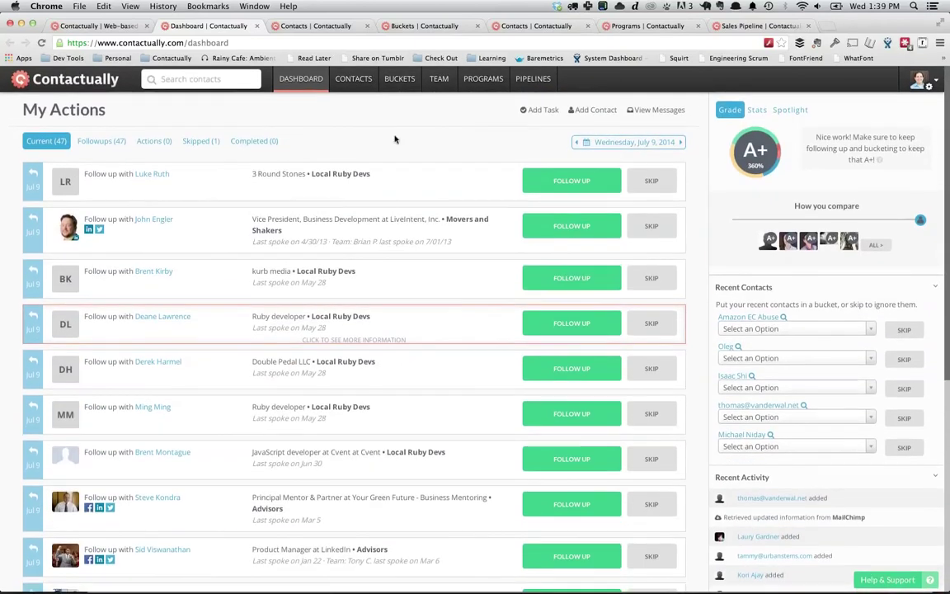
pyautogui.click(392, 80)
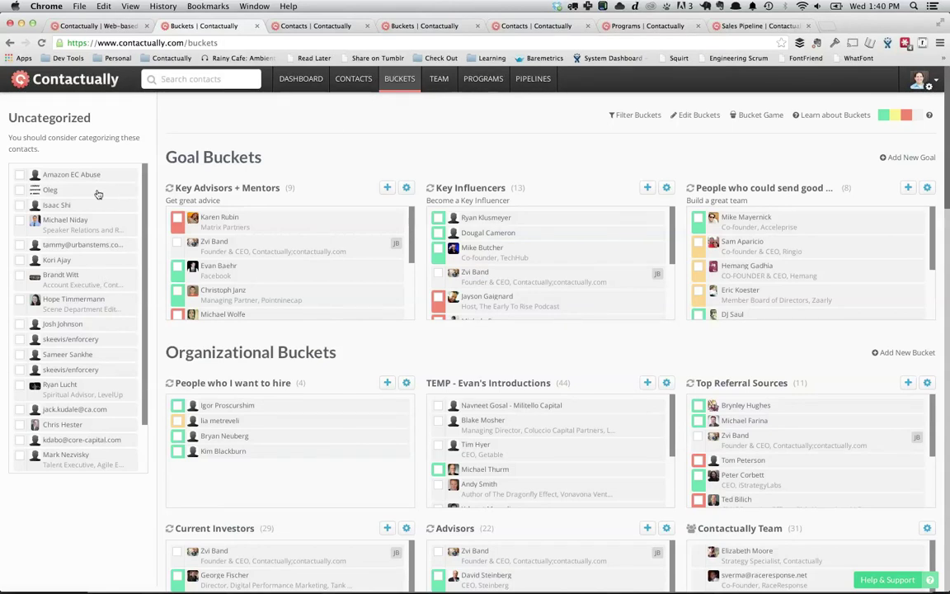
pyautogui.moveTo(90, 210); pyautogui.dragTo(104, 516)
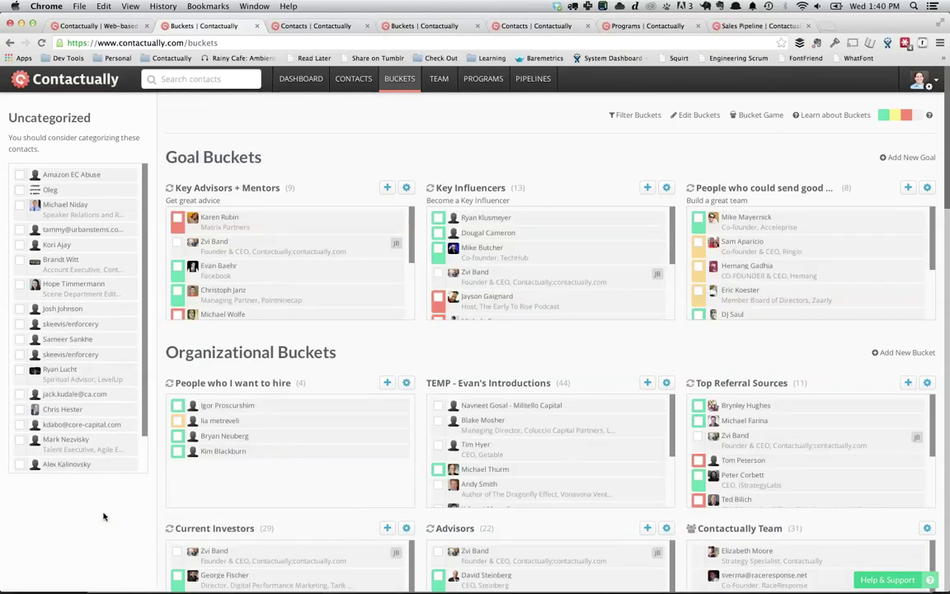
pyautogui.moveTo(105, 373); pyautogui.dragTo(89, 516)
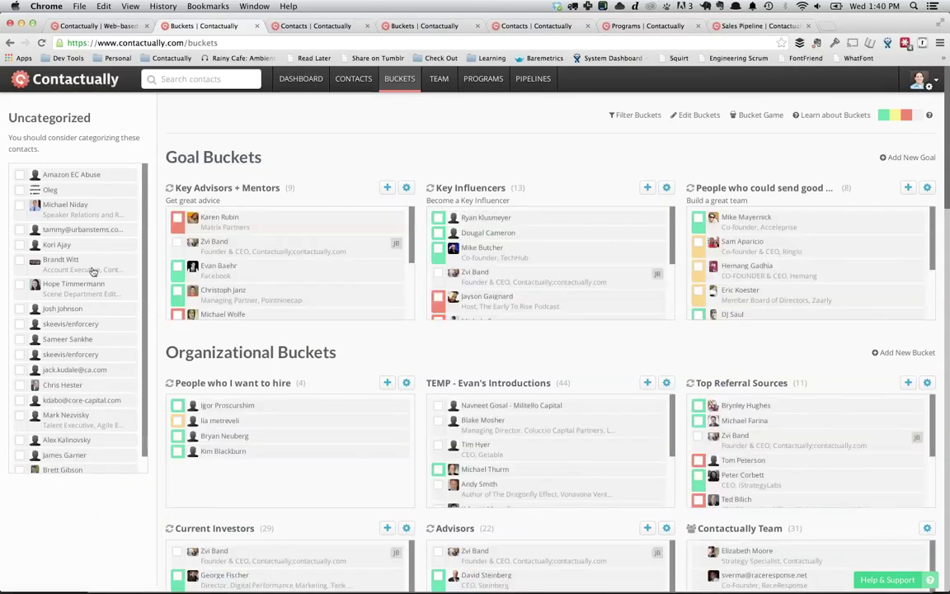
# Move the Scene Department Editor from Uncategorized to the "People who I want to hire" bucket, and return to the dashboard
pyautogui.moveTo(118, 288); pyautogui.dragTo(258, 430)
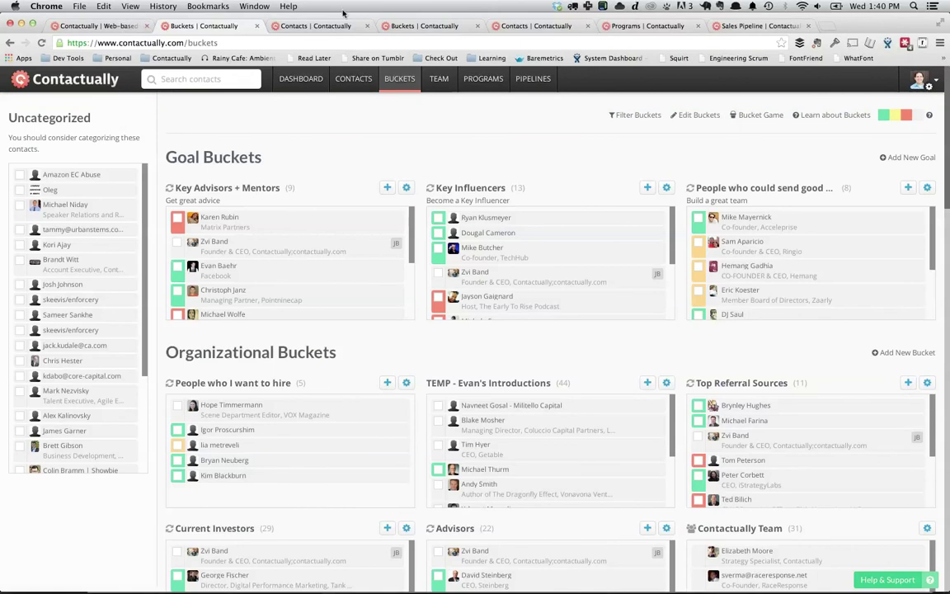
pyautogui.click(307, 83)
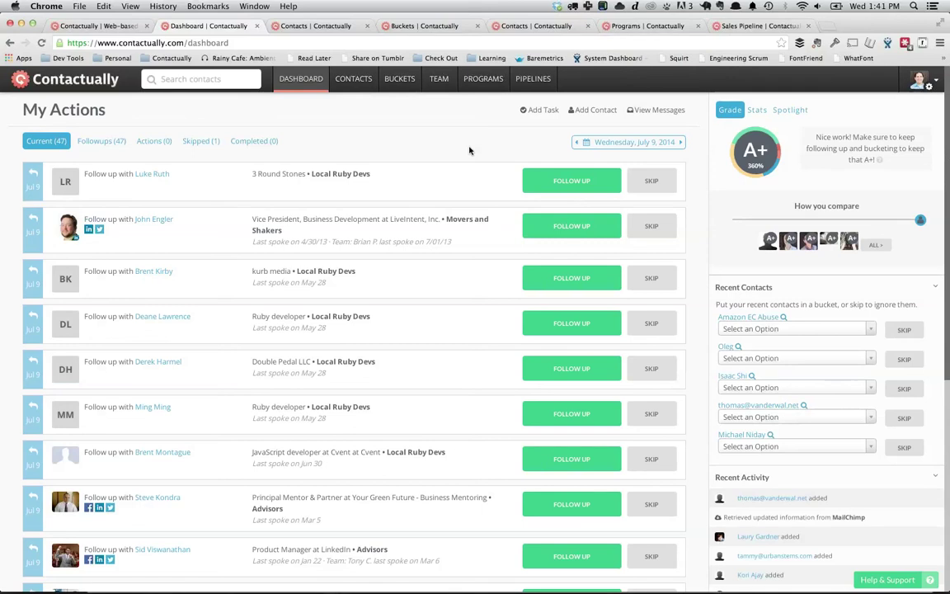
# Open the follow-up settings and set the maximum number of daily generated follow-ups to 100
pyautogui.click(920, 80)
pyautogui.click(895, 105)
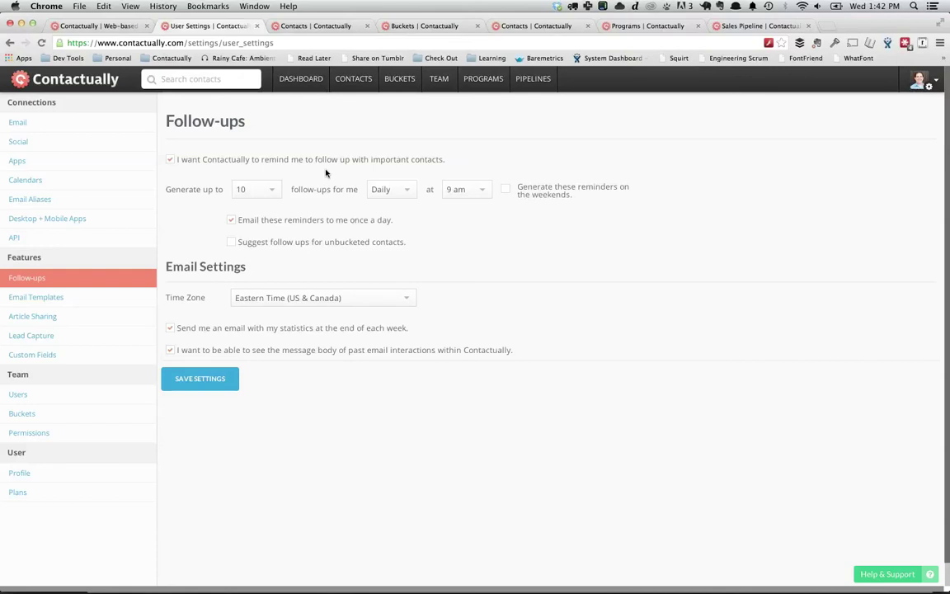
pyautogui.click(271, 189)
pyautogui.scroll(-1, 272, 241)
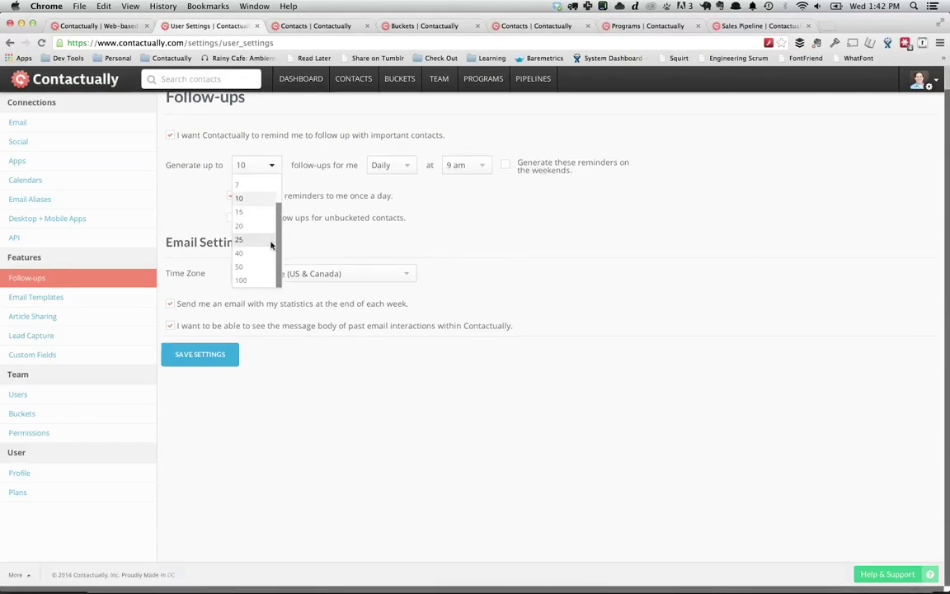
pyautogui.scroll(1, 271, 243)
pyautogui.scroll(-4, 270, 245)
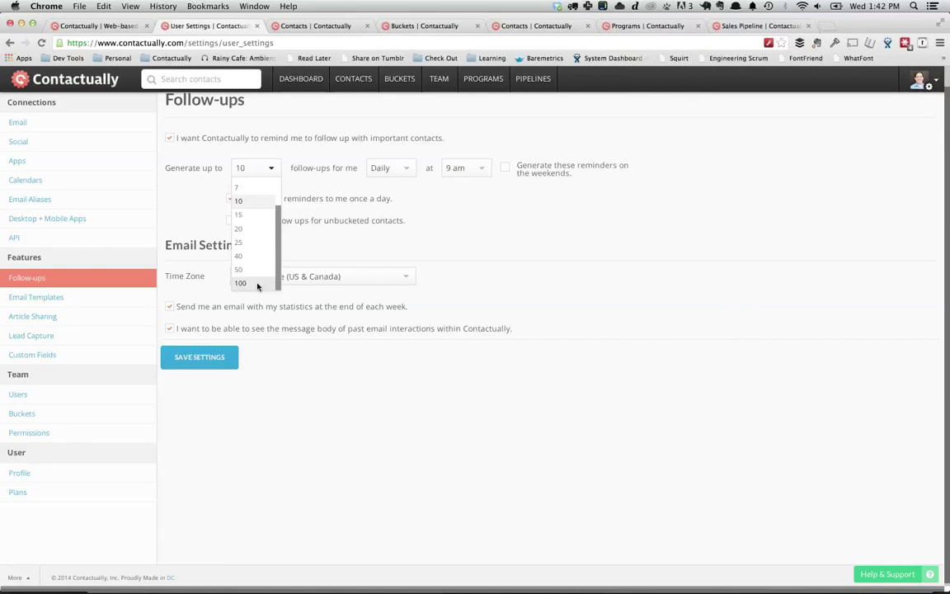
pyautogui.click(240, 283)
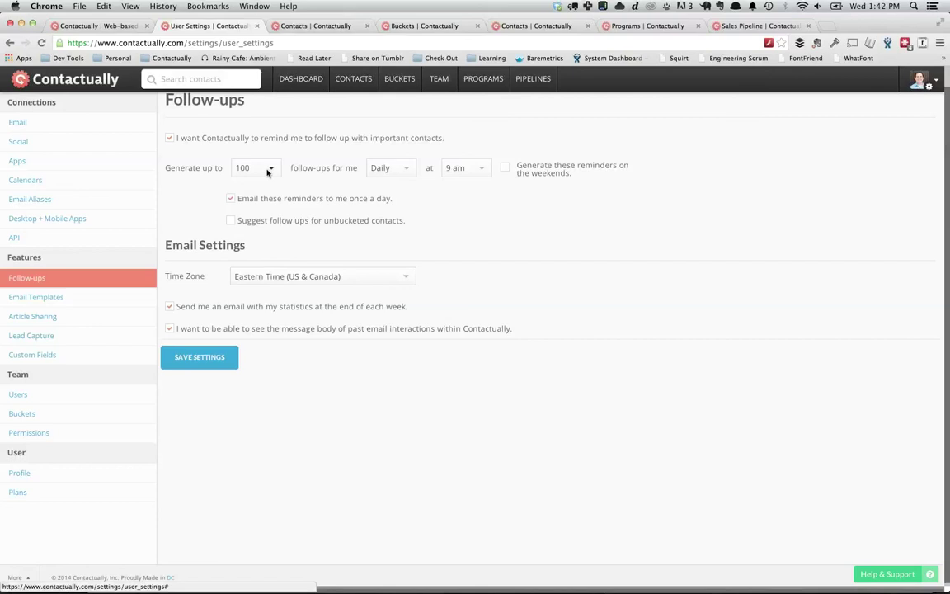
pyautogui.click(112, 27)
pyautogui.click(165, 24)
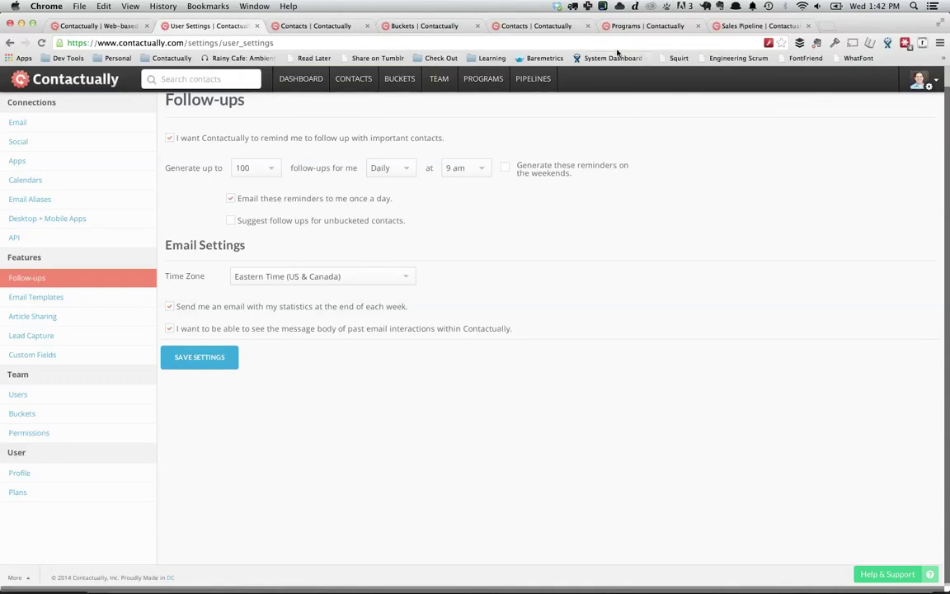
# In the Sales Pipeline, move the New Leads deal to Qualified Leads and the second Qualified Leads deal back to New Leads
pyautogui.click(740, 26)
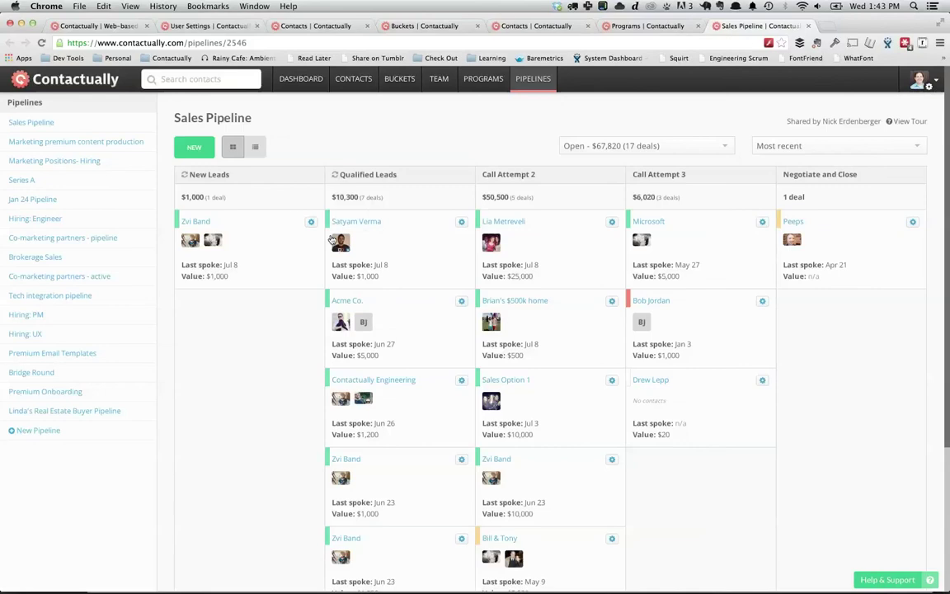
pyautogui.moveTo(330, 248); pyautogui.dragTo(399, 213)
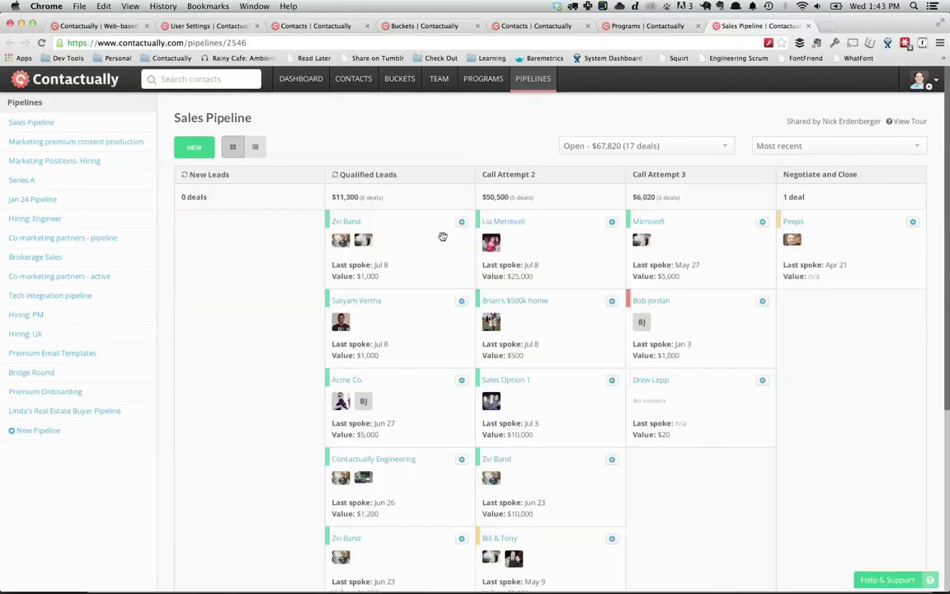
pyautogui.moveTo(296, 300)
pyautogui.mouseDown()
pyautogui.moveTo(286, 324)
pyautogui.moveTo(284, 313)
pyautogui.mouseUp()
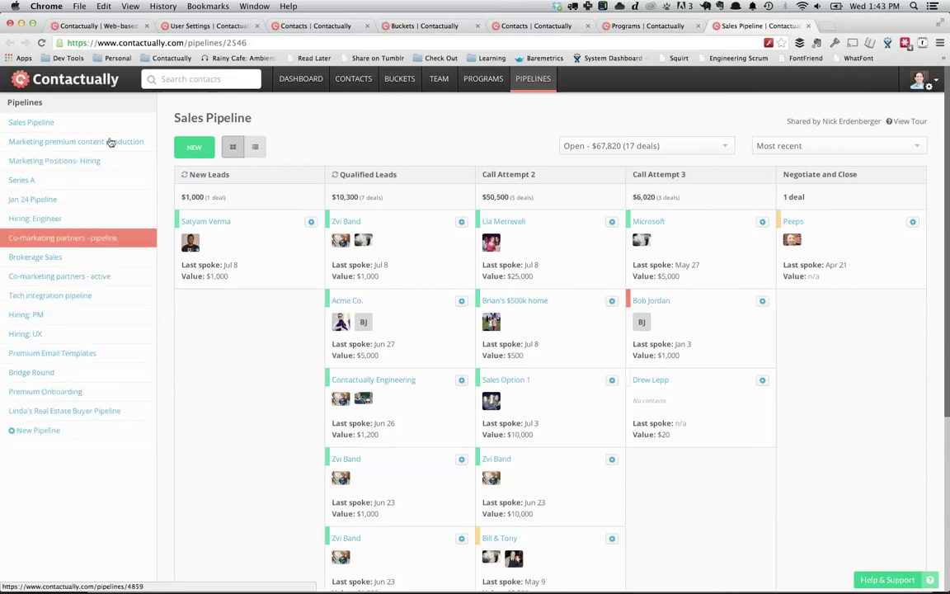
# Review the five steps of the New Job Program and return to the dashboard
pyautogui.click(655, 26)
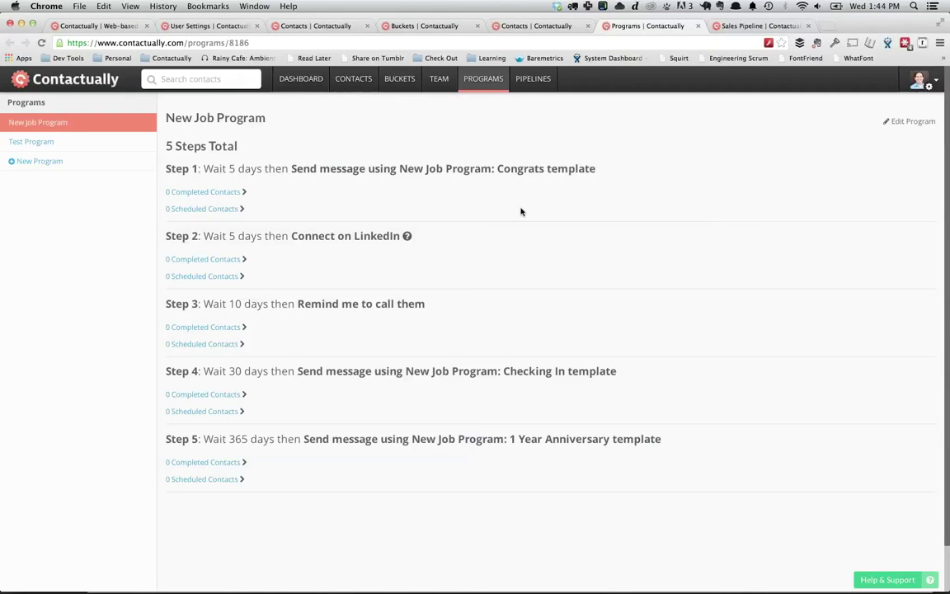
pyautogui.click(301, 90)
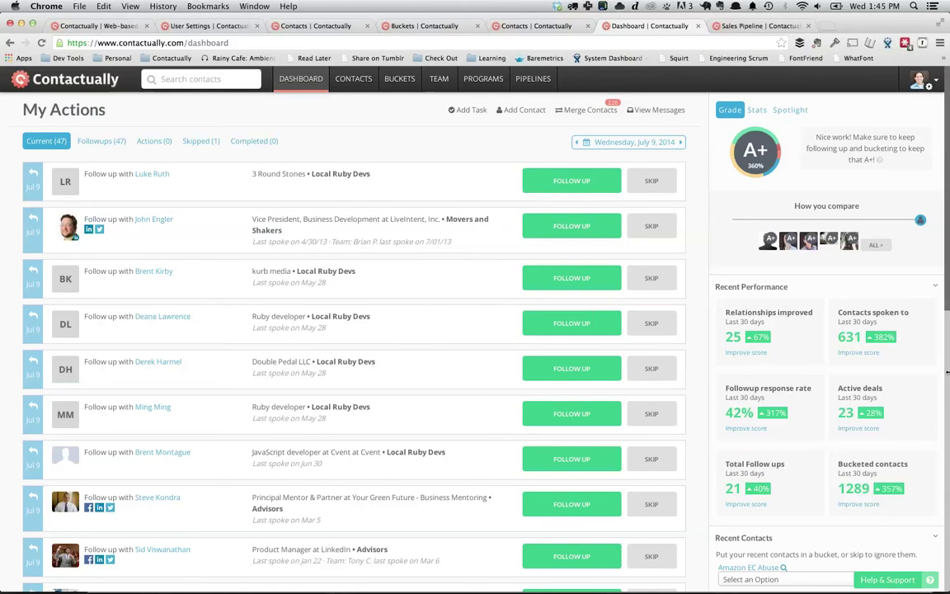
# Open a follow-up to the 3 Round Stones contact, examine the scheduled send time options, and close the message without sending it
pyautogui.click(587, 191)
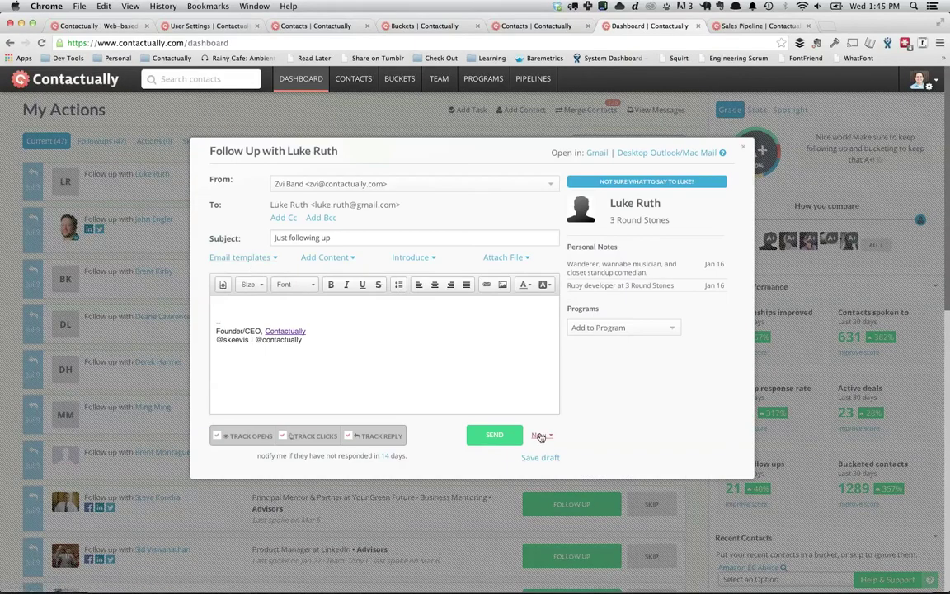
pyautogui.click(540, 435)
pyautogui.scroll(-2, 516, 339)
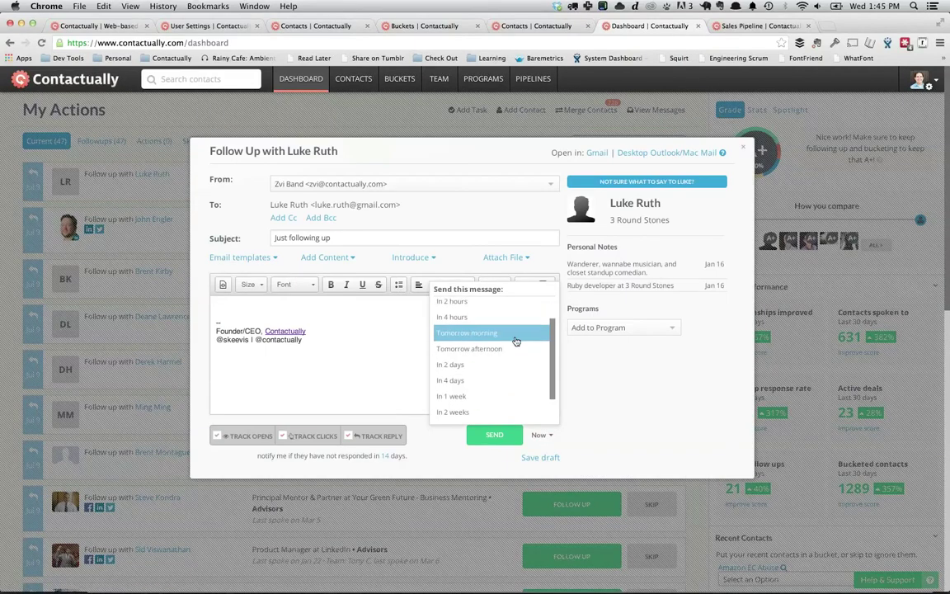
pyautogui.scroll(1, 516, 339)
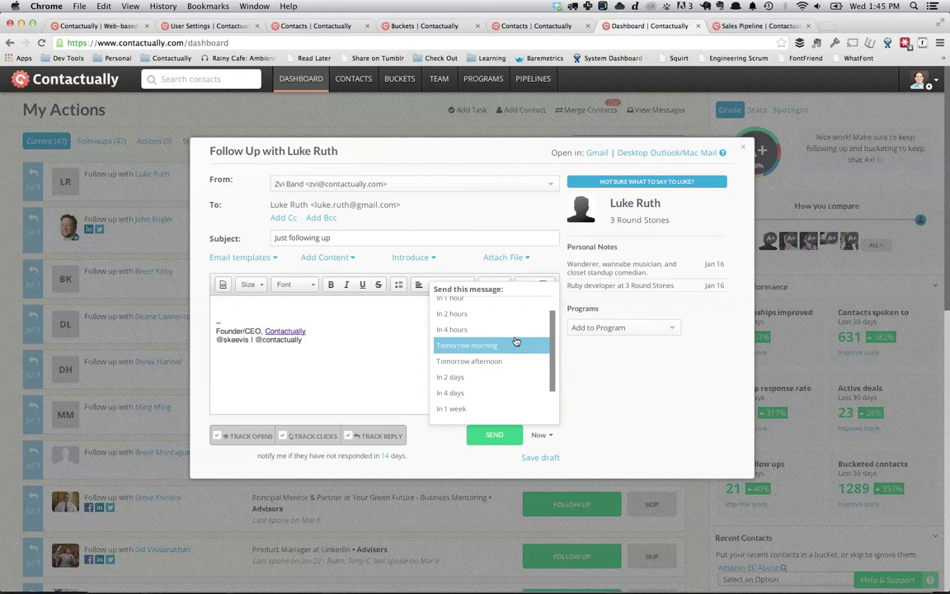
pyautogui.press('Up')
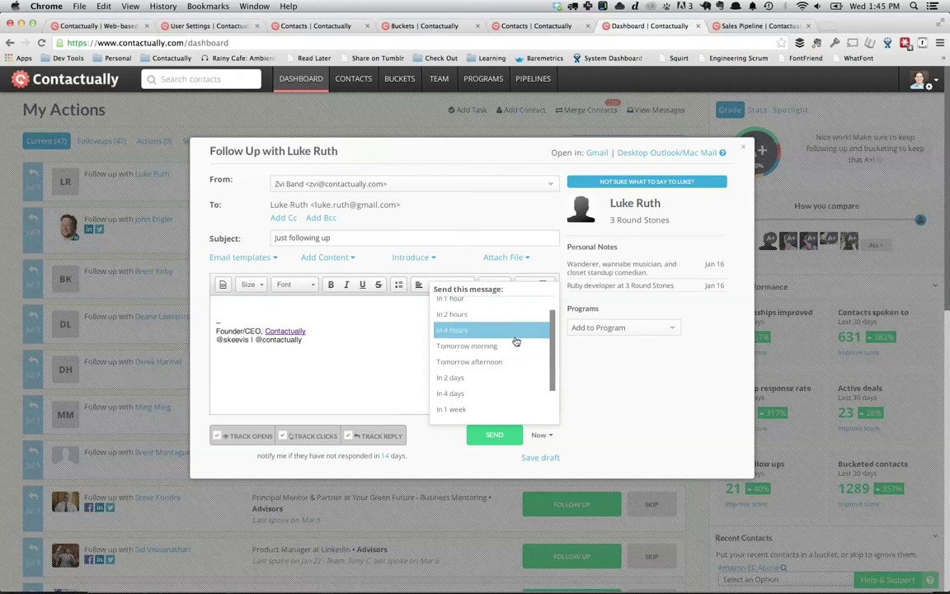
pyautogui.scroll(-1, 515, 340)
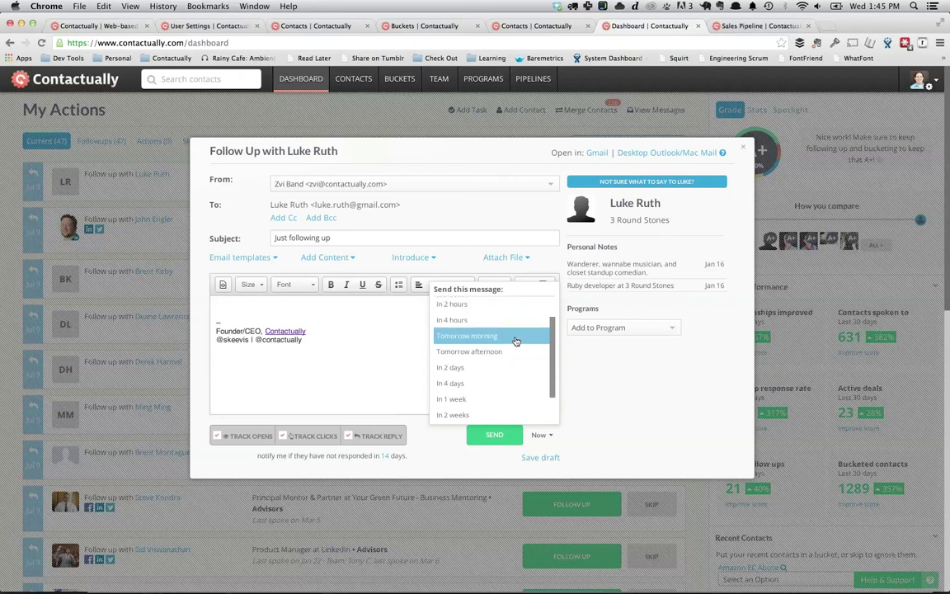
pyautogui.scroll(-2, 512, 339)
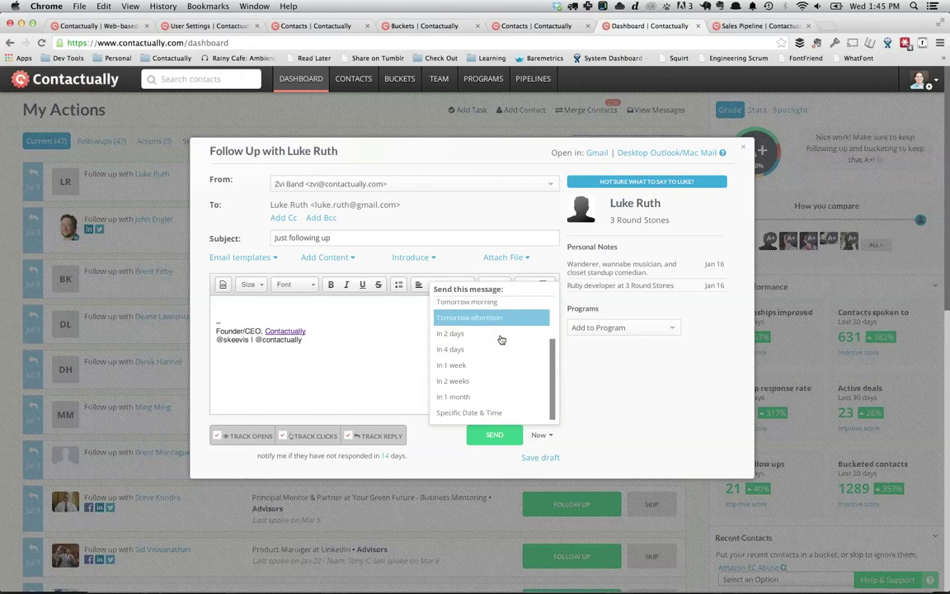
pyautogui.scroll(-1, 485, 402)
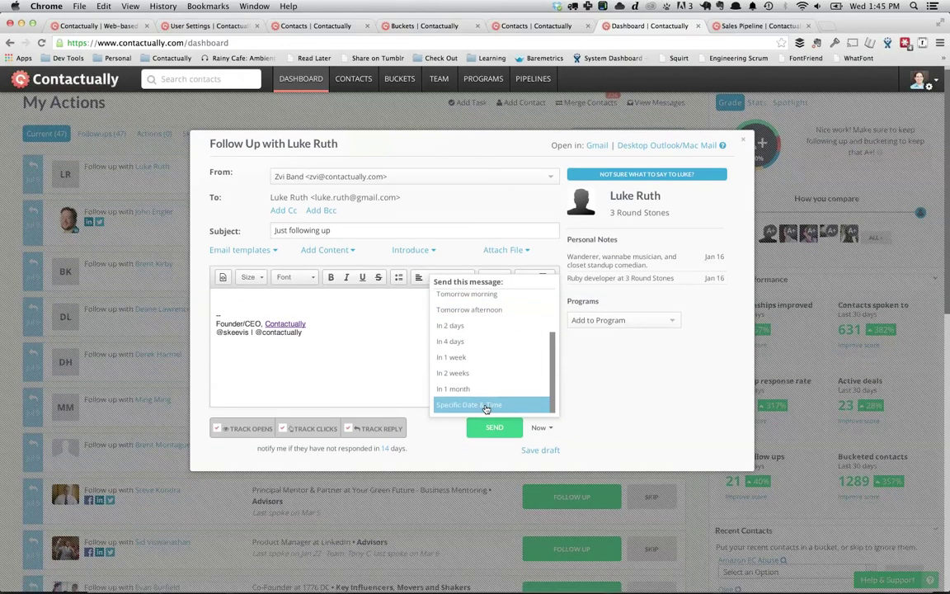
pyautogui.click(746, 144)
pyautogui.click(567, 207)
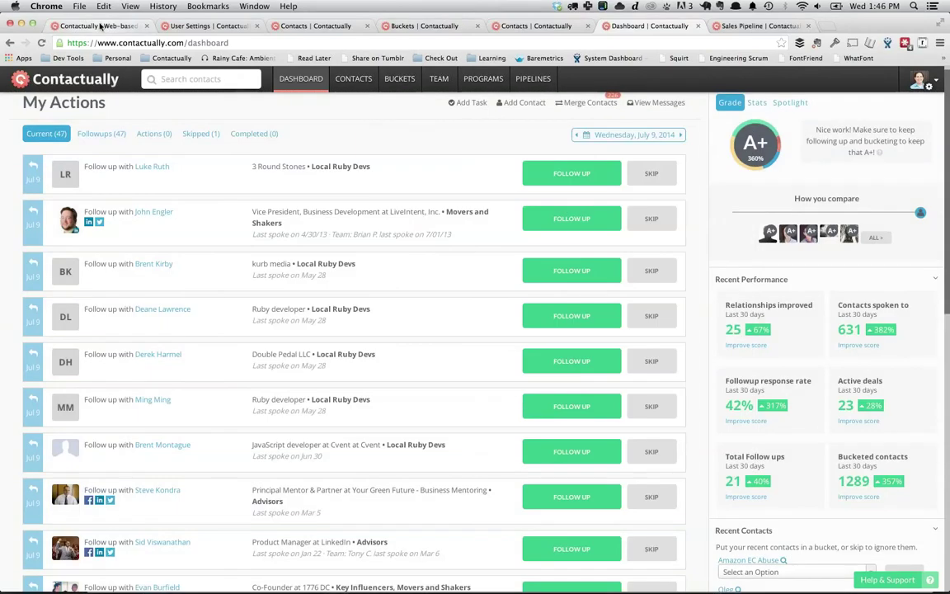
# View the Contactually home page, and go from the user settings page back to the dashboard
pyautogui.click(100, 26)
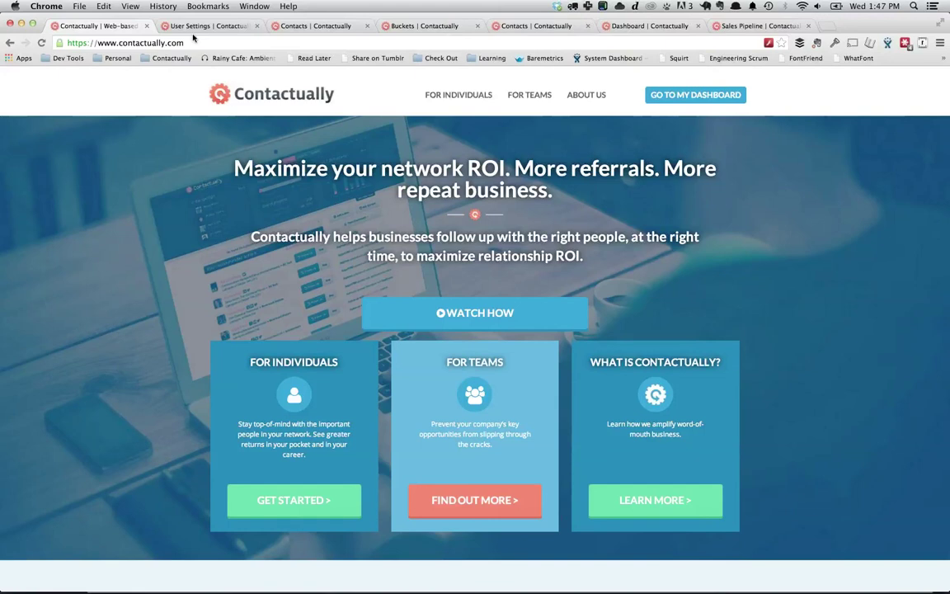
pyautogui.click(194, 37)
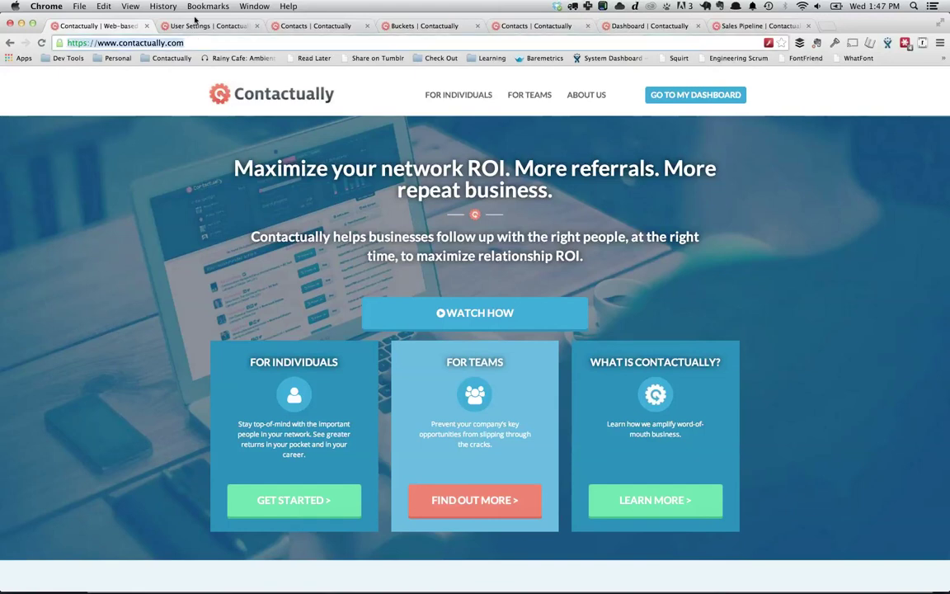
pyautogui.click(198, 27)
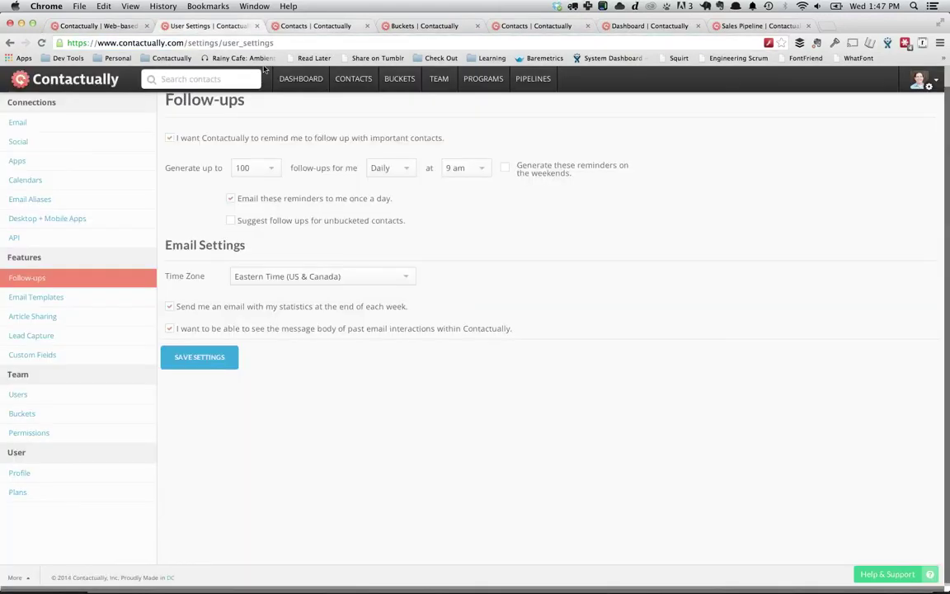
pyautogui.click(300, 77)
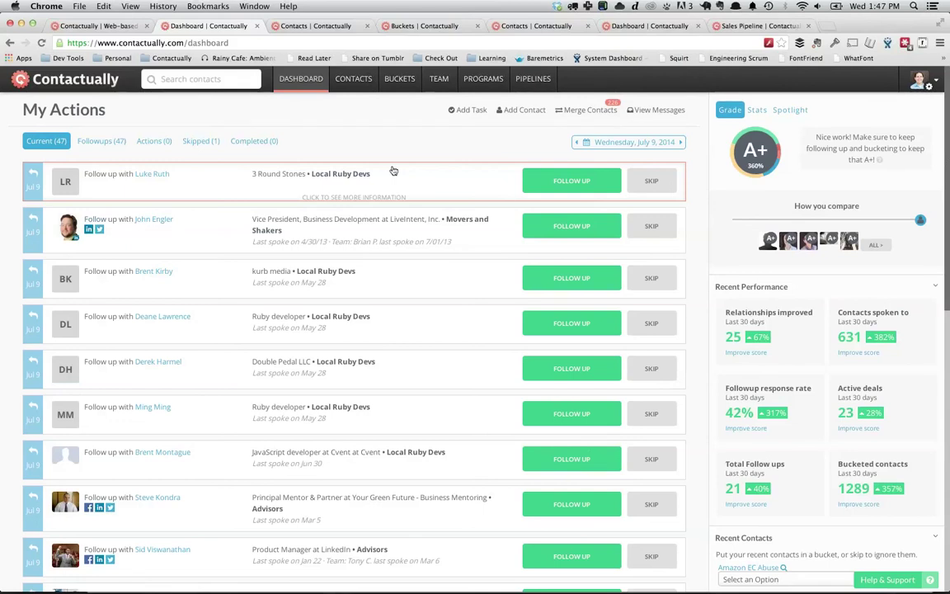
# Open the 3 Round Stones contact's profile from My Actions and examine the notes, bucket, task, tag and social media sections
pyautogui.click(164, 174)
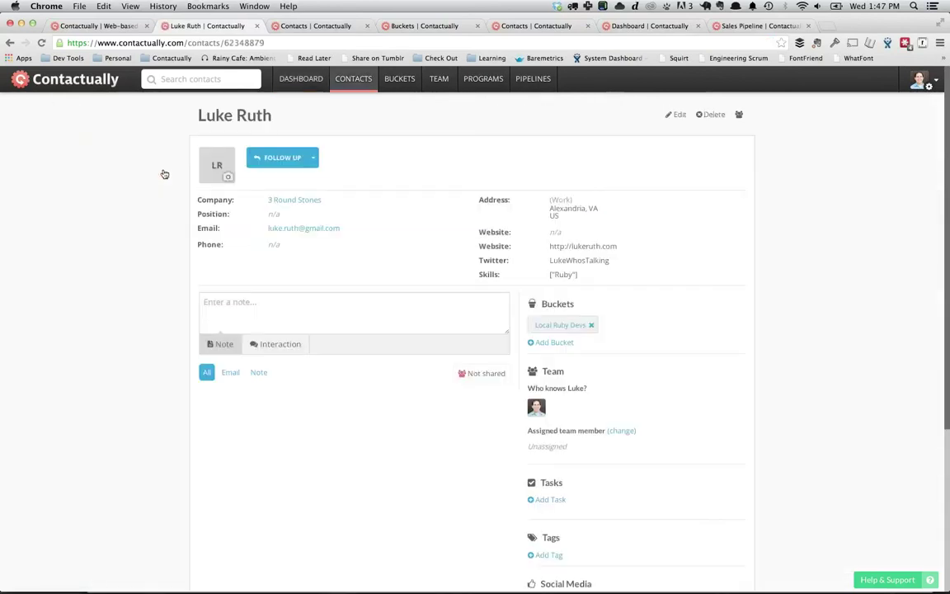
pyautogui.scroll(-3, 635, 396)
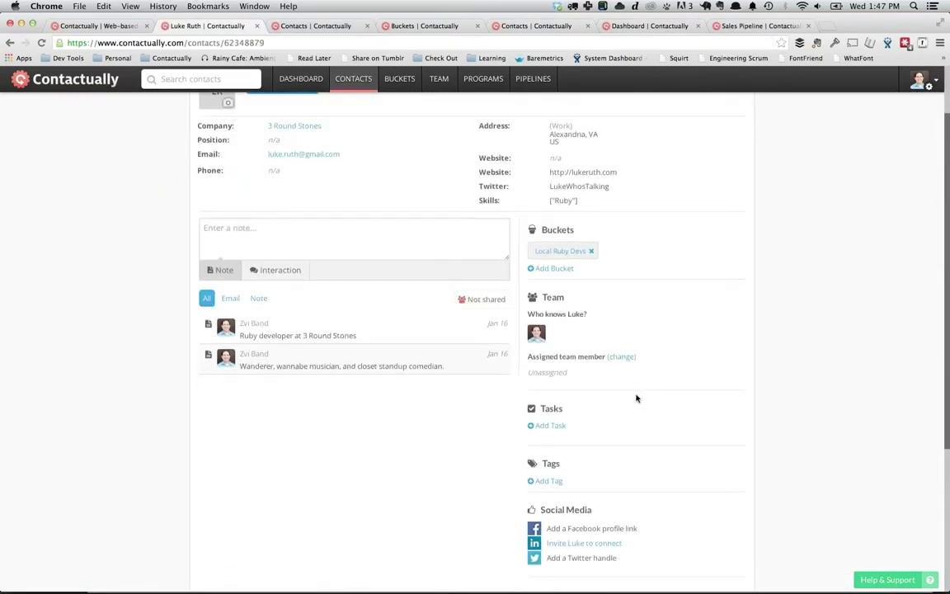
pyautogui.click(558, 501)
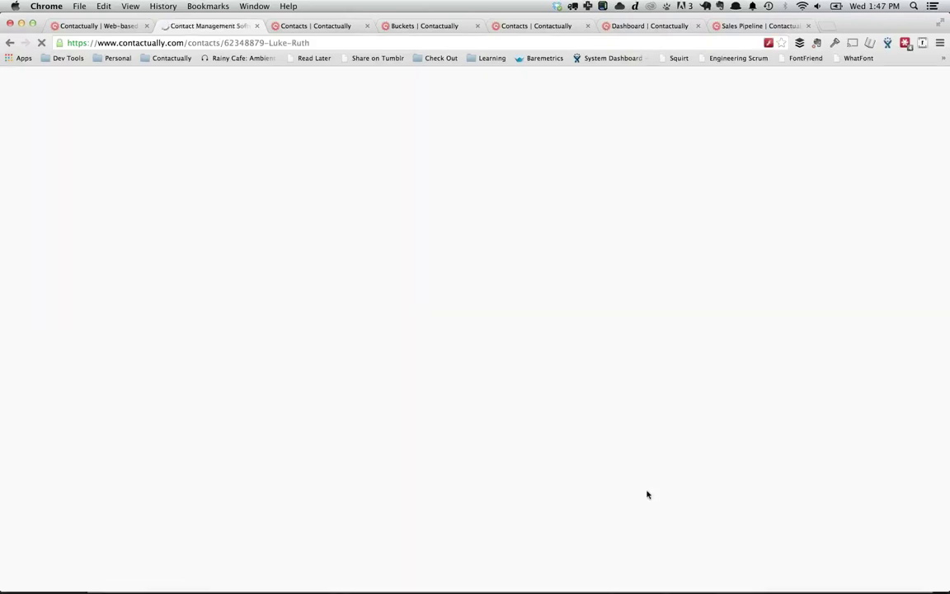
# Start a follow-up to the LiveIntent vice president from the dashboard, choose LinkedIn as the recipient channel, and discard the message
pyautogui.click(120, 28)
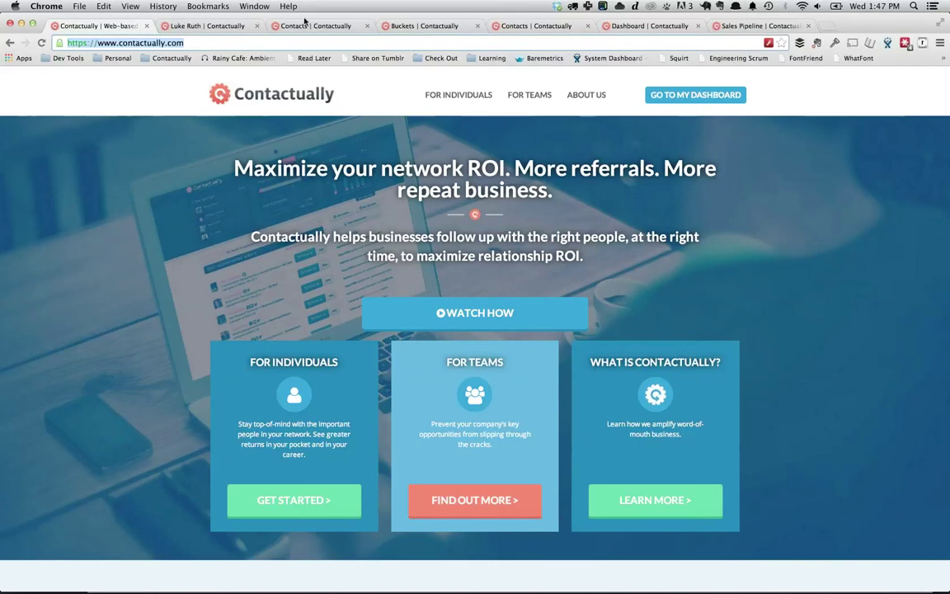
pyautogui.click(647, 25)
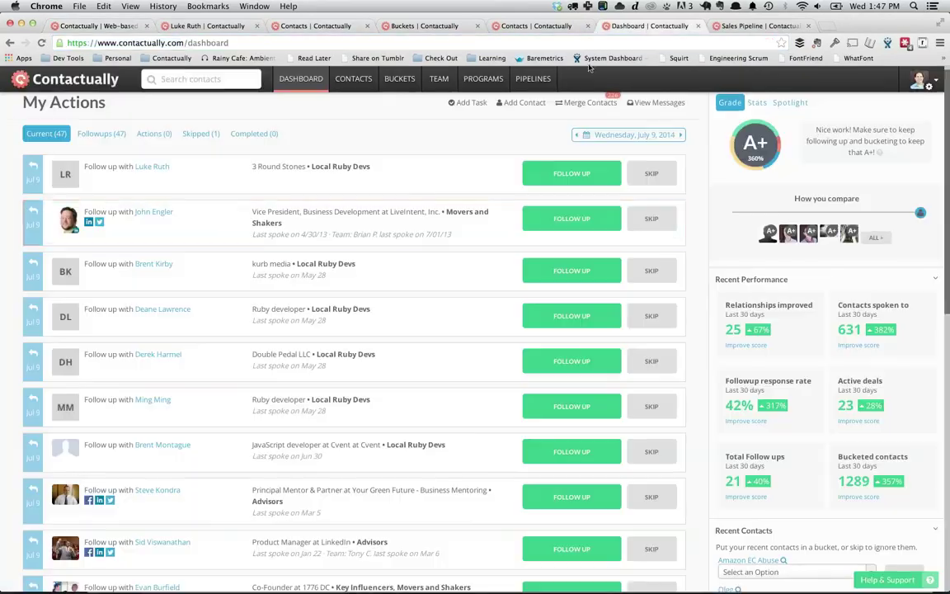
pyautogui.click(556, 217)
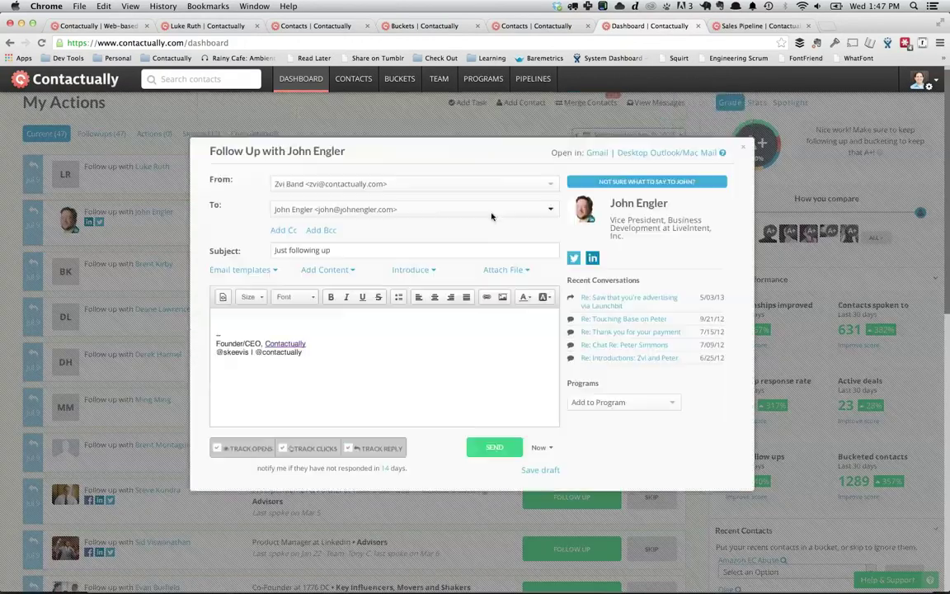
pyautogui.click(490, 210)
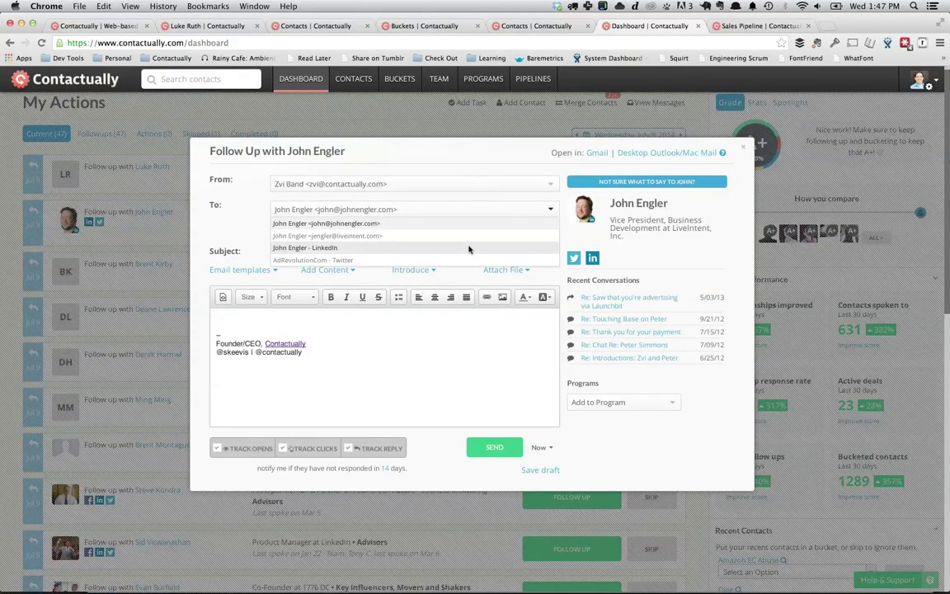
pyautogui.click(469, 248)
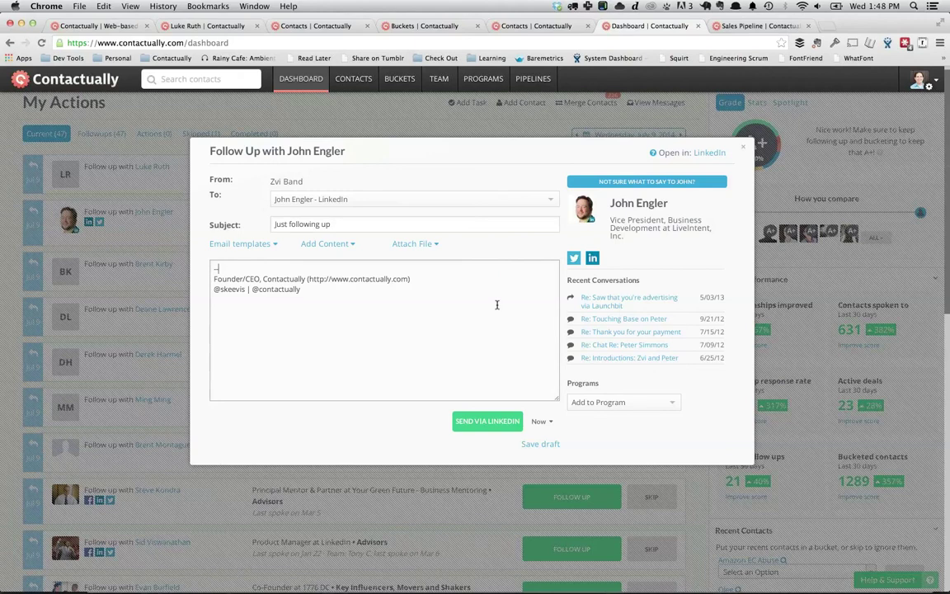
pyautogui.click(743, 149)
pyautogui.press('Return')
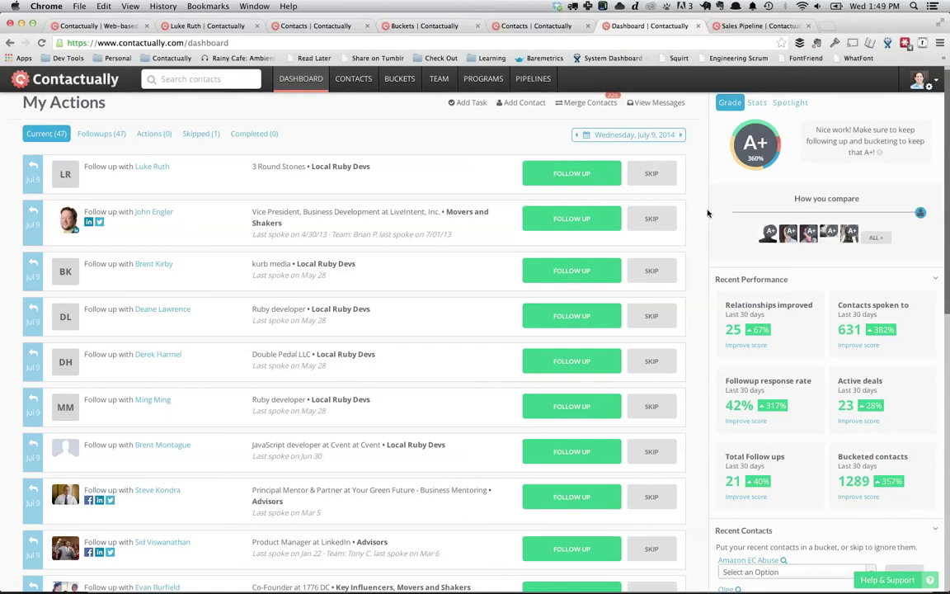
# Open the Merge Contacts suggestions from the dashboard to review possible duplicate contacts
pyautogui.scroll(1, 707, 214)
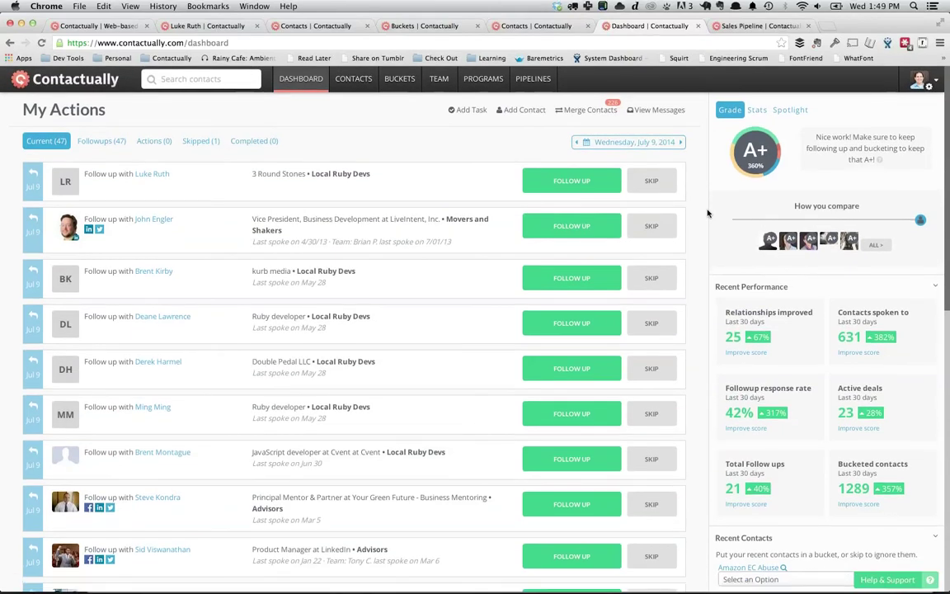
pyautogui.click(610, 113)
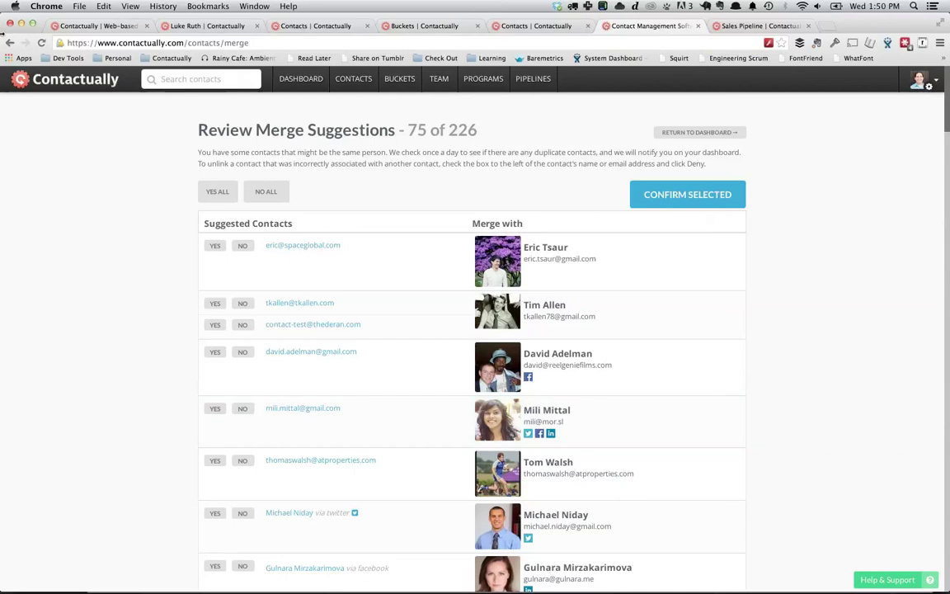
# View the Contactually home page, return to the dashboard from the contact profile, and examine the grade and team comparison
pyautogui.click(95, 33)
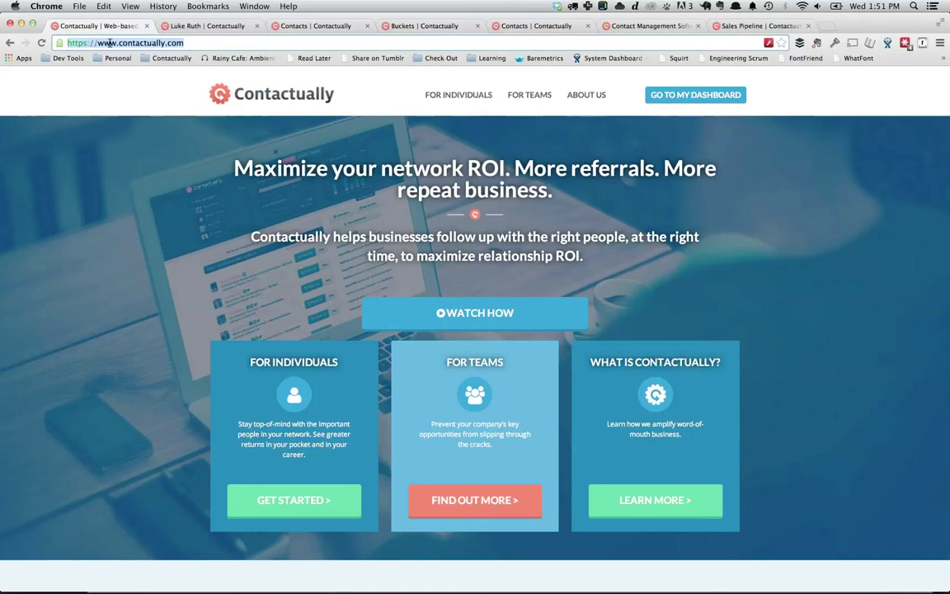
pyautogui.click(210, 23)
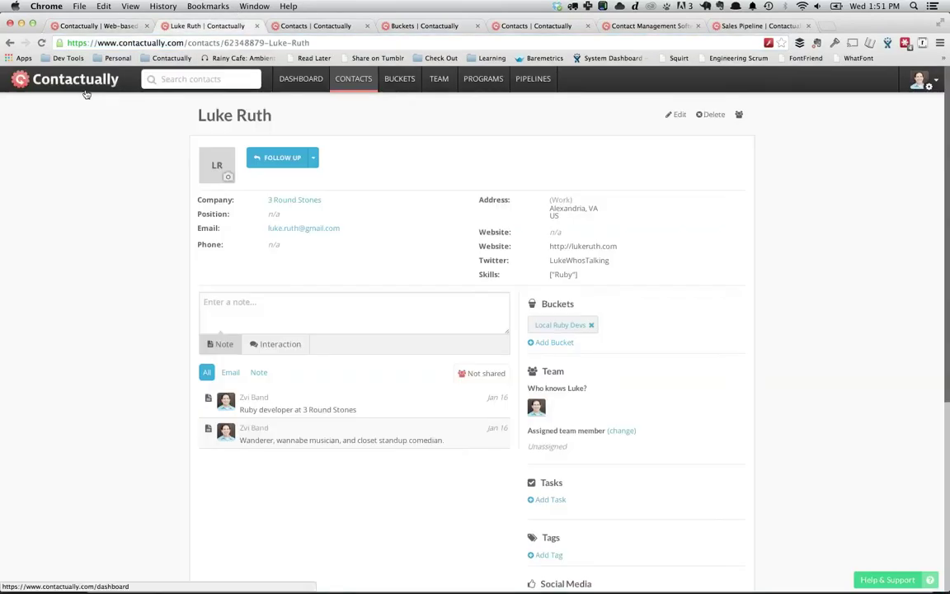
pyautogui.click(81, 85)
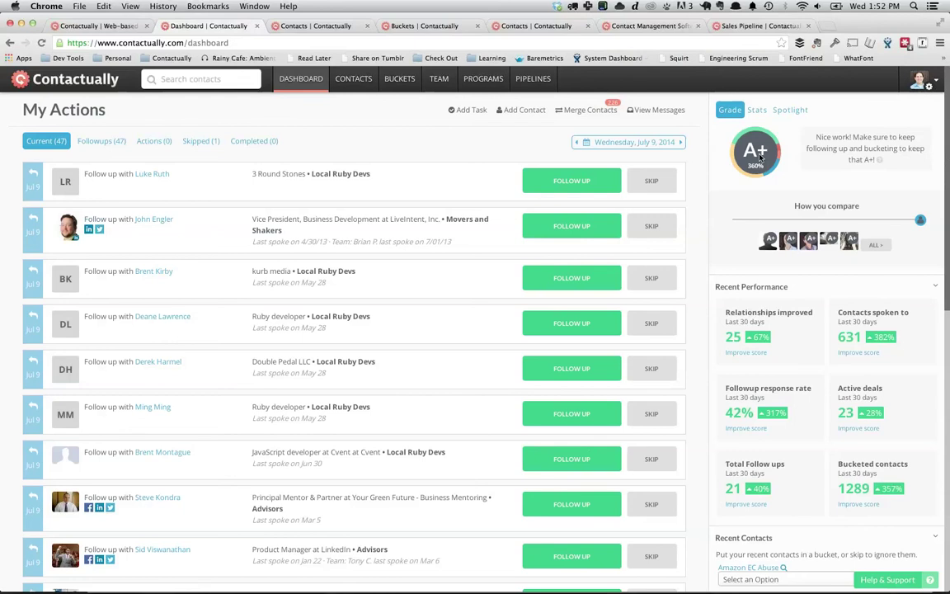
pyautogui.moveTo(808, 239)
# Open the Email Templates page in the account settings
pyautogui.click(934, 78)
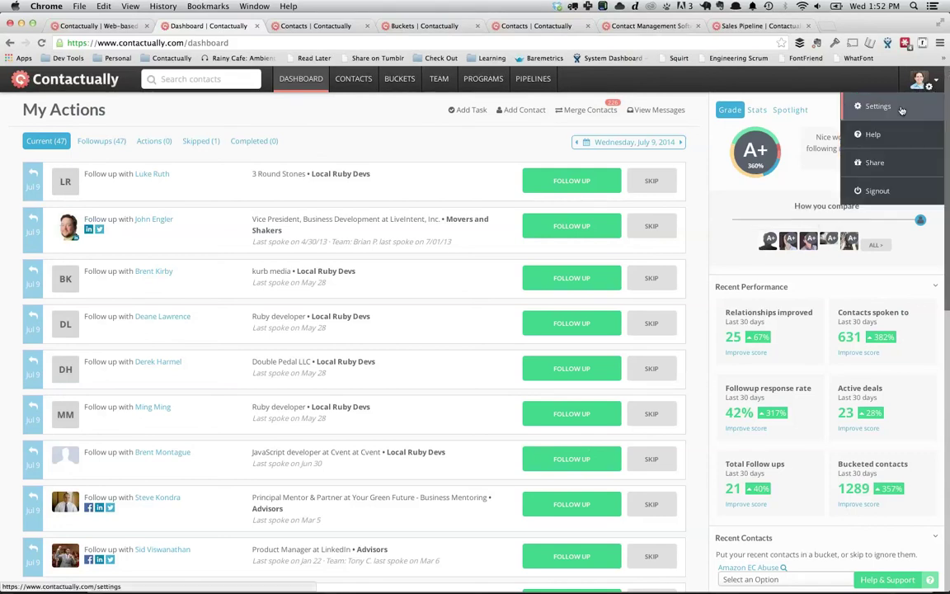
pyautogui.click(901, 107)
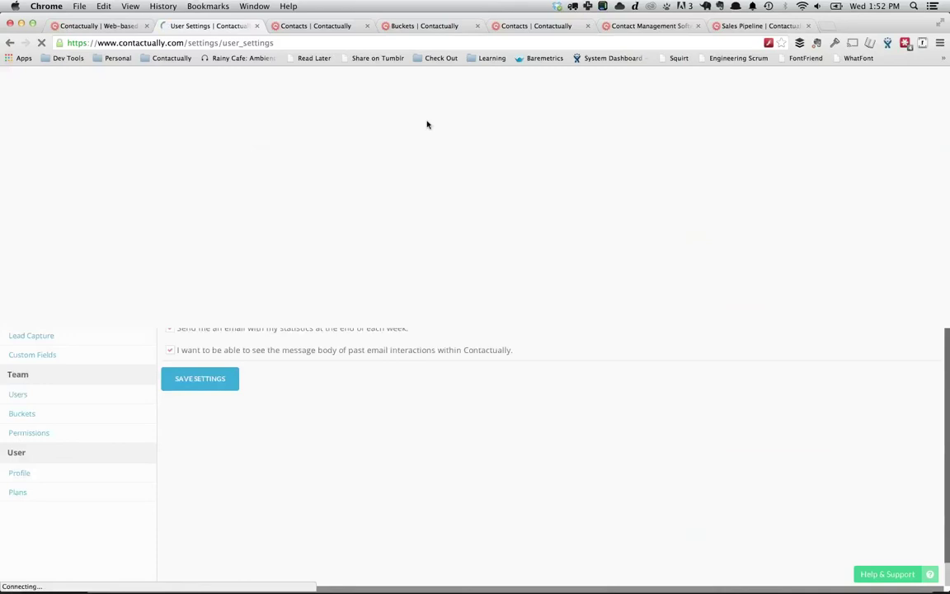
pyautogui.click(51, 299)
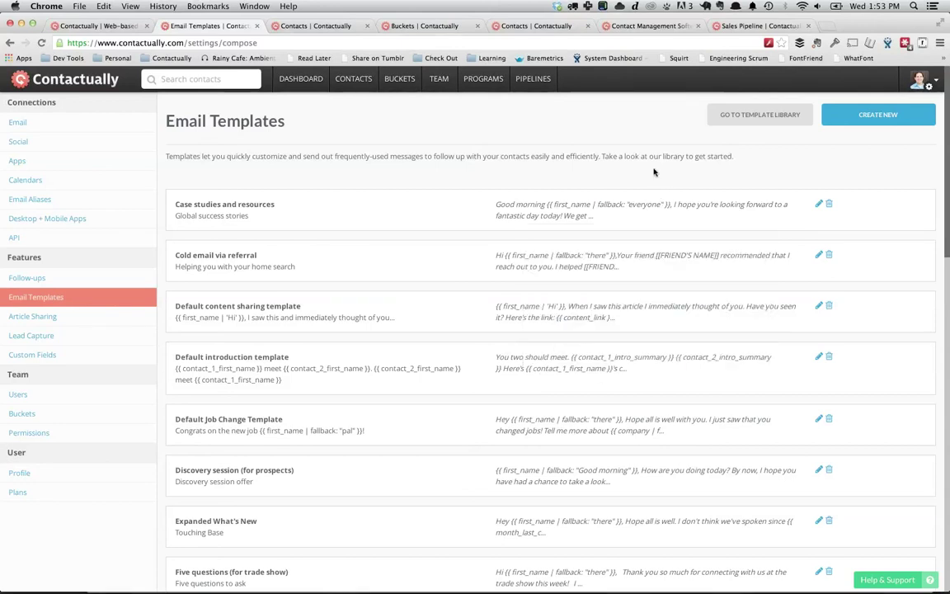
# Start a new message template and browse the custom and standard contact fields available as dynamic fields
pyautogui.click(858, 120)
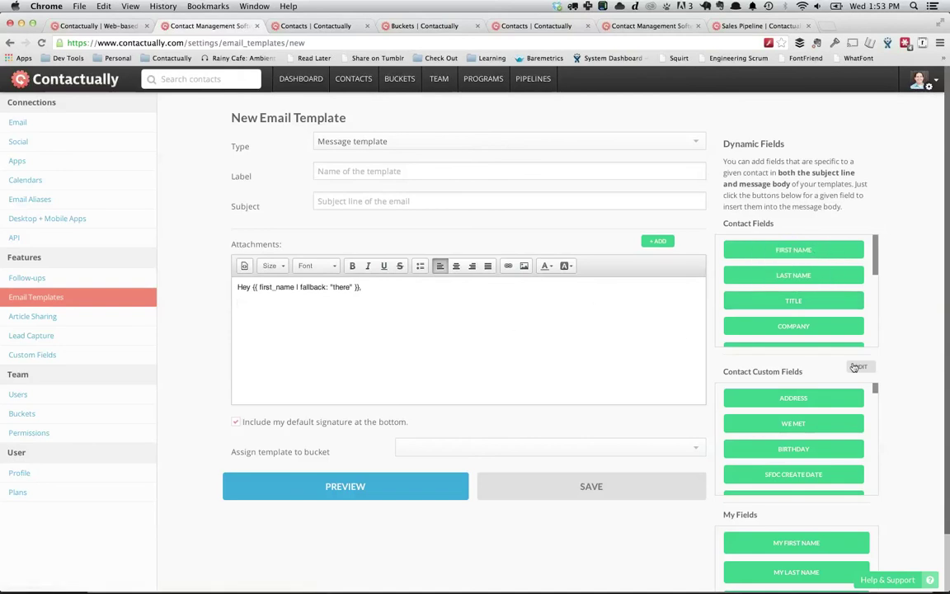
pyautogui.press('Return')
pyautogui.scroll(-2, 815, 422)
pyautogui.scroll(-3, 814, 422)
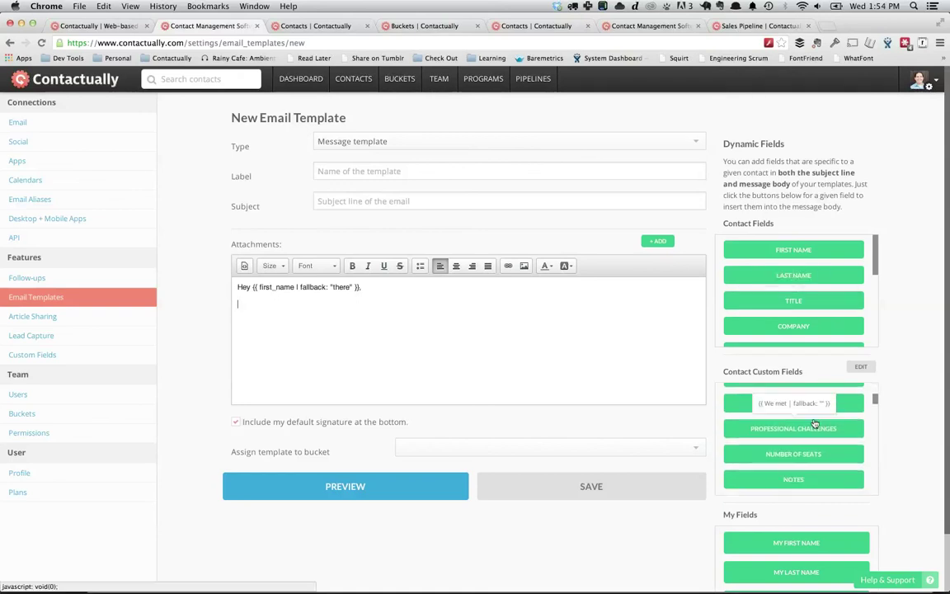
pyautogui.scroll(-2, 814, 422)
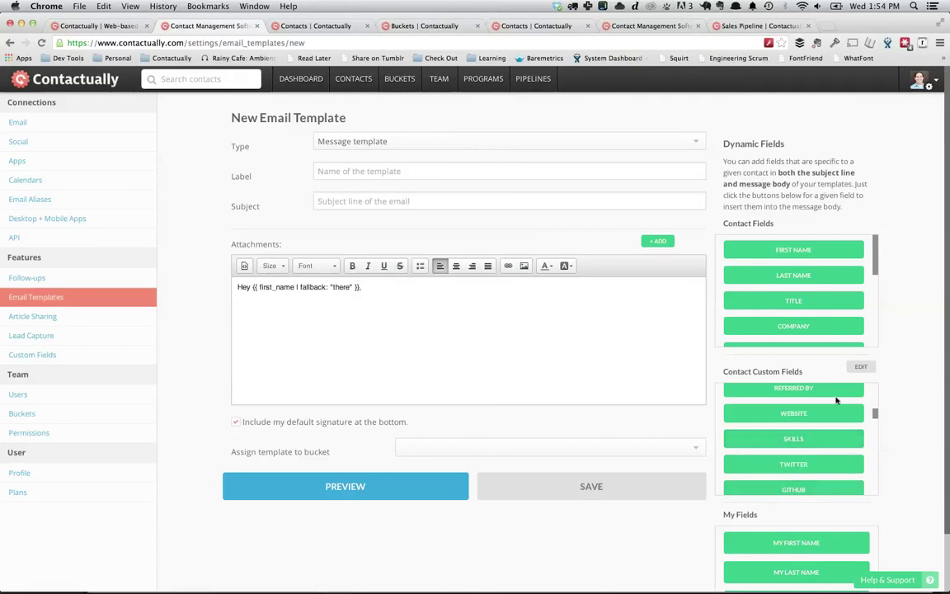
pyautogui.scroll(-3, 822, 401)
pyautogui.scroll(-5, 822, 401)
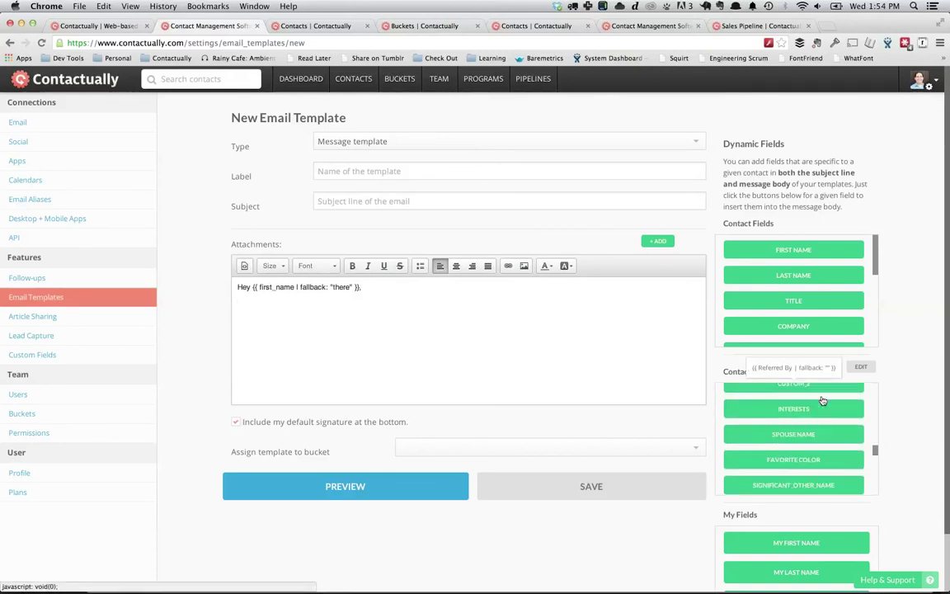
pyautogui.scroll(-5, 832, 262)
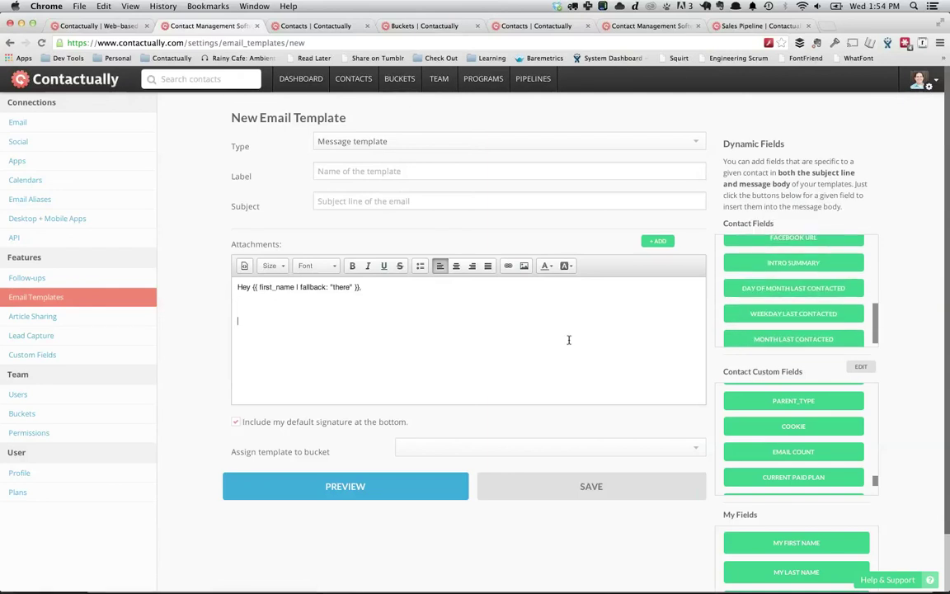
# Write "I know we last connected back in" plus the Month Last Contacted field, ", but I wanted to see how you're doing!", and the sender's sign-off
pyautogui.write('know we last connected back in')
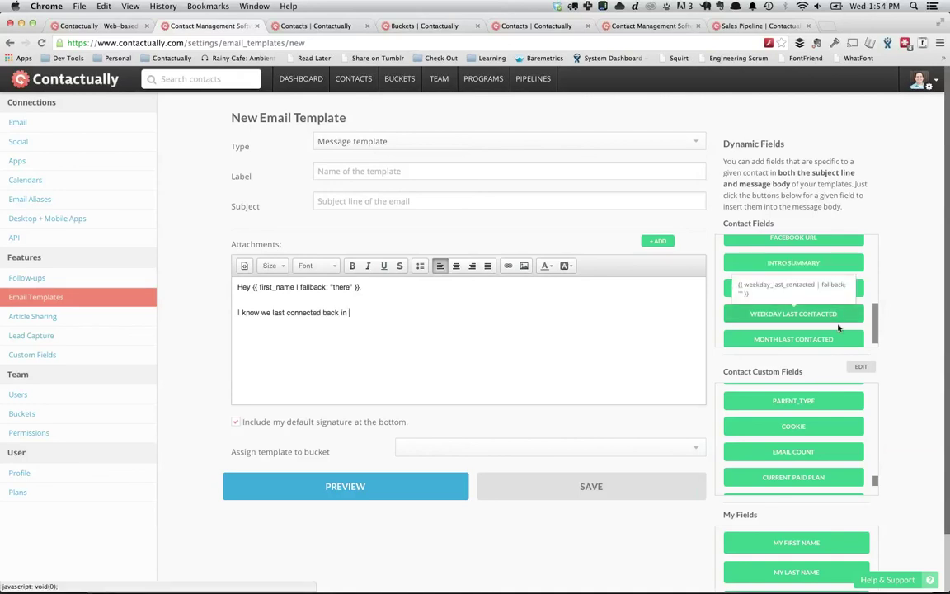
pyautogui.click(828, 341)
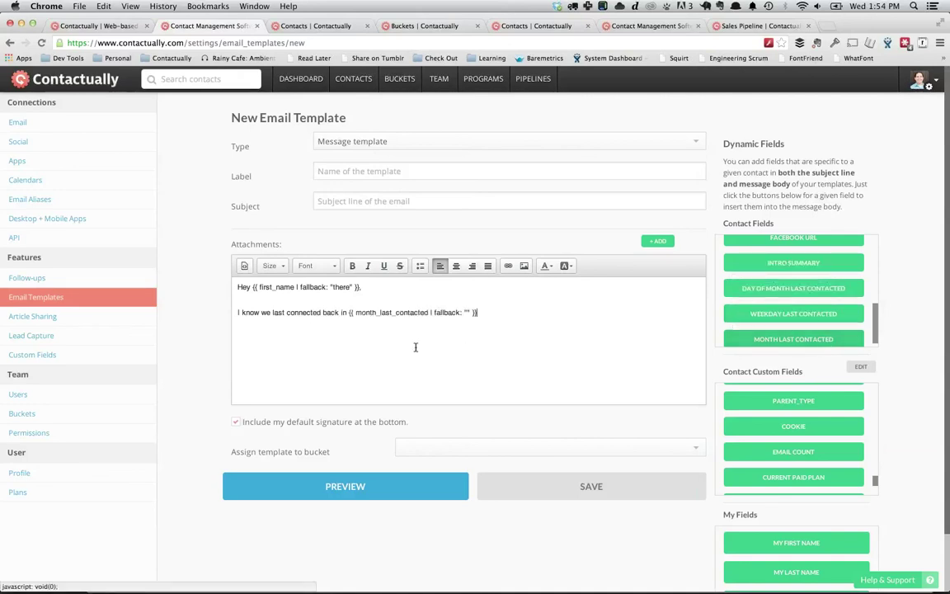
pyautogui.doubleClick(361, 313)
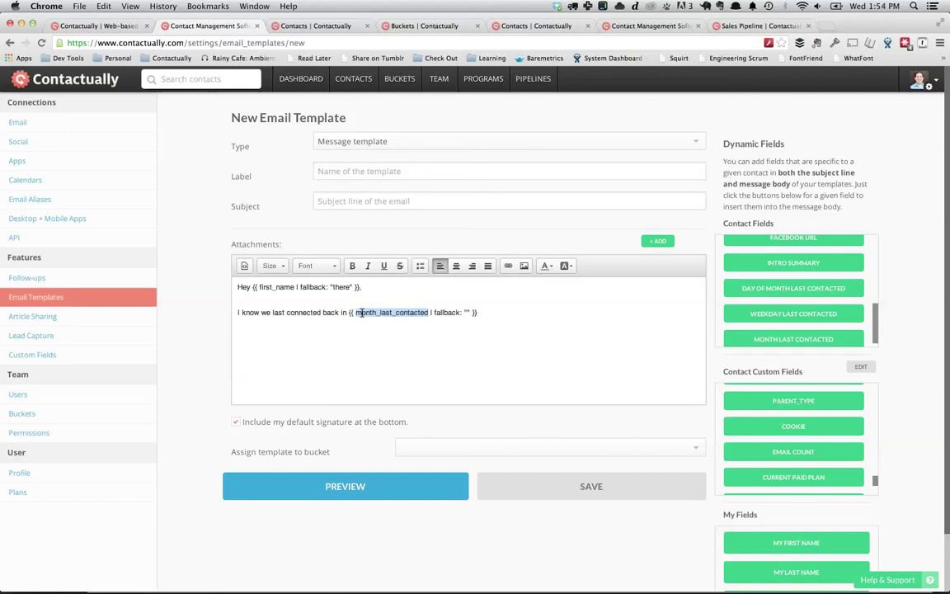
pyautogui.click(494, 314)
pyautogui.write(", but I wanted to see how you'r")
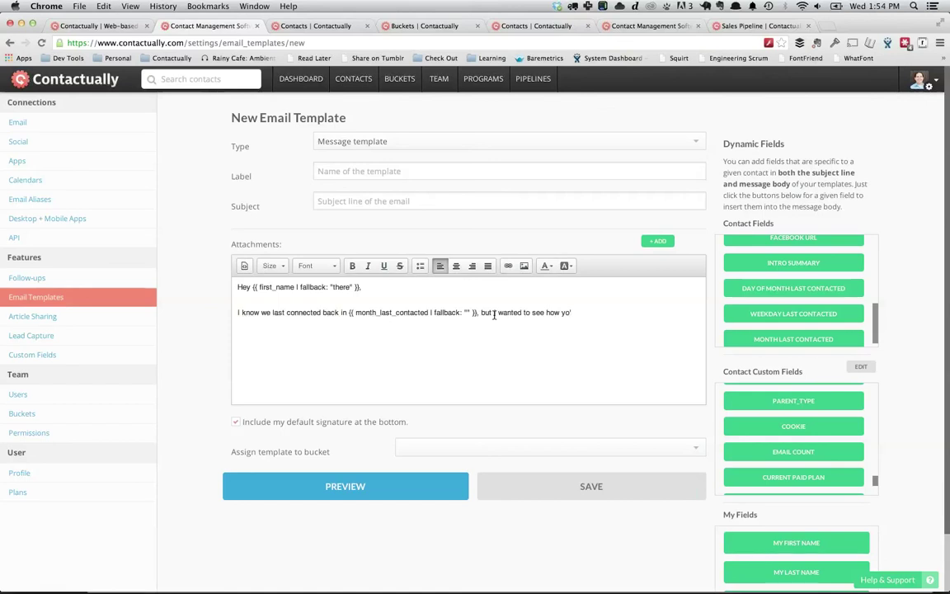
pyautogui.write('e doing! ')
pyautogui.write('-Zvi')
pyautogui.press('Return')
# Add the line "How is everything at" followed by the Company dynamic field above the sign-off in the template body
pyautogui.scroll(-1, 842, 315)
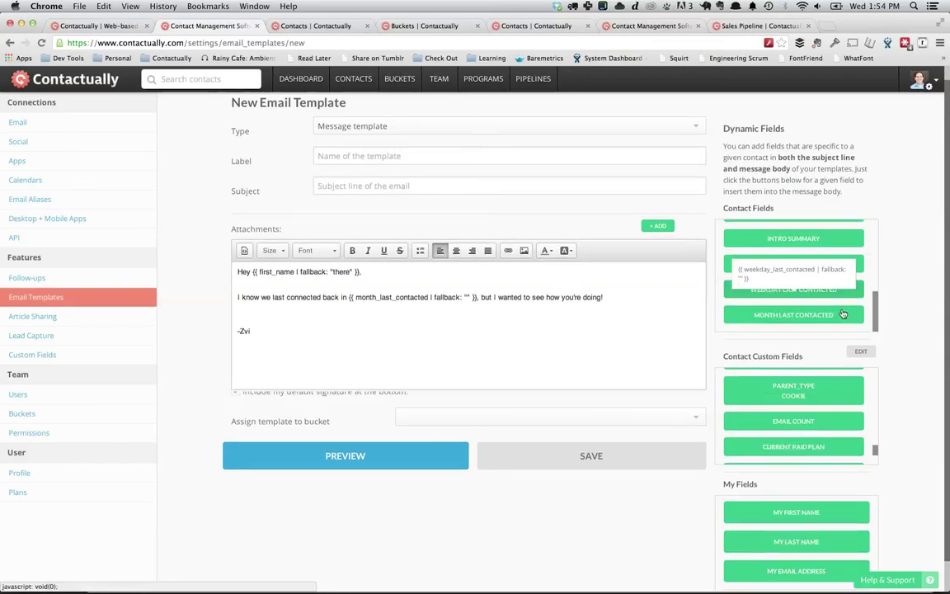
pyautogui.scroll(5, 842, 312)
pyautogui.scroll(-2, 828, 306)
pyautogui.scroll(5, 829, 306)
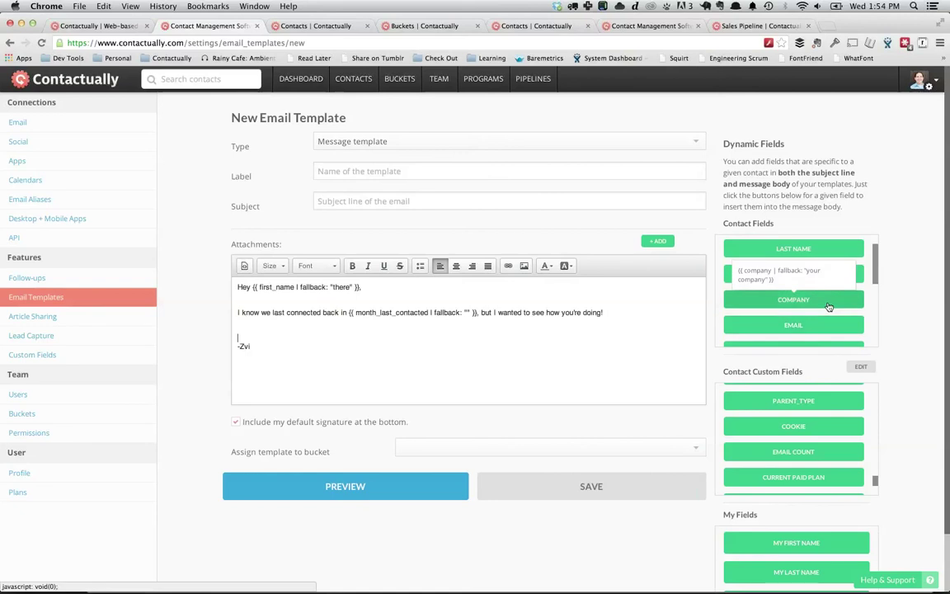
pyautogui.click(549, 322)
pyautogui.press('Return')
pyautogui.write('Ho')
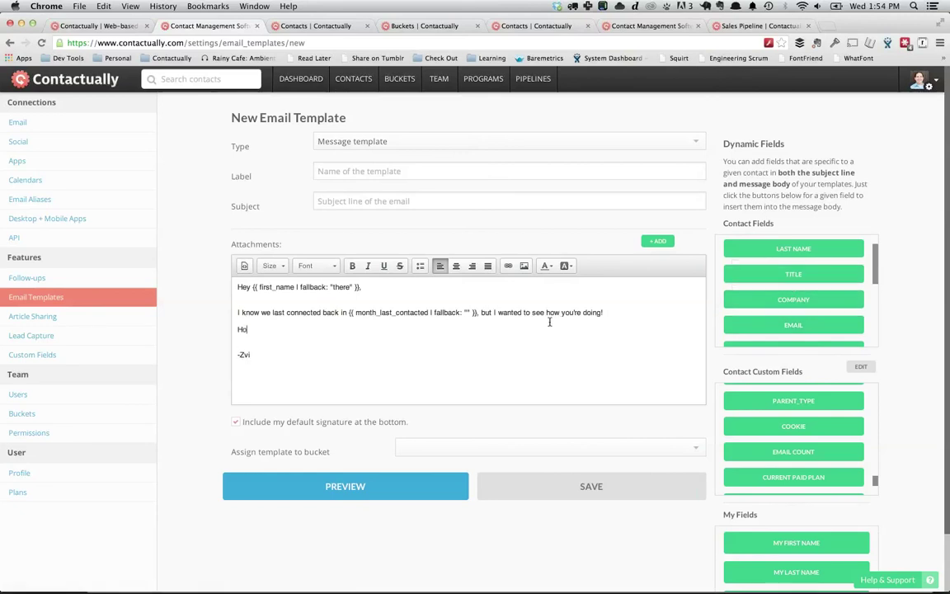
pyautogui.write('w is averything at')
pyautogui.click(811, 303)
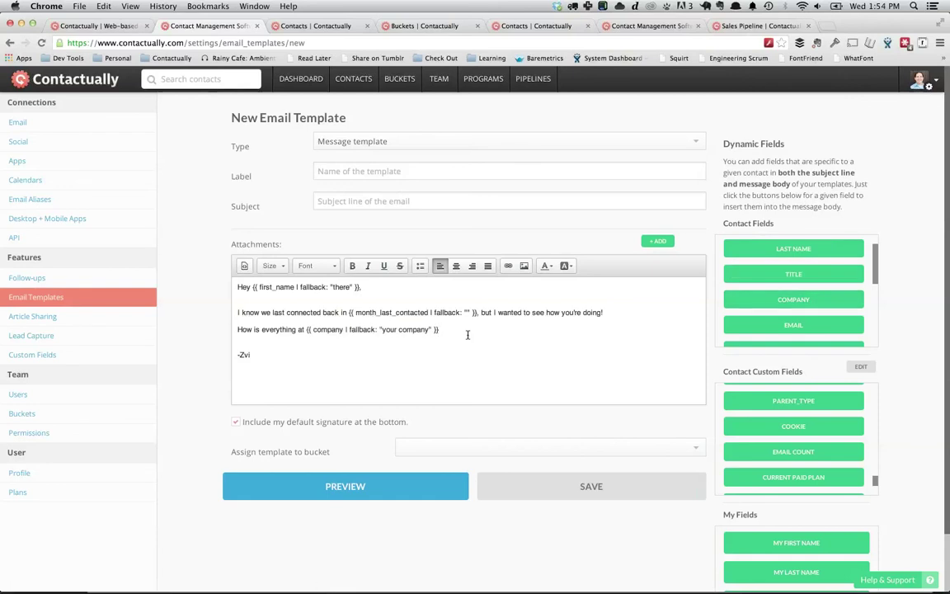
# Look through more contact custom fields and return to the Email Templates list without saving the new template
pyautogui.scroll(2, 806, 281)
pyautogui.scroll(-1, 793, 296)
pyautogui.scroll(-3, 797, 404)
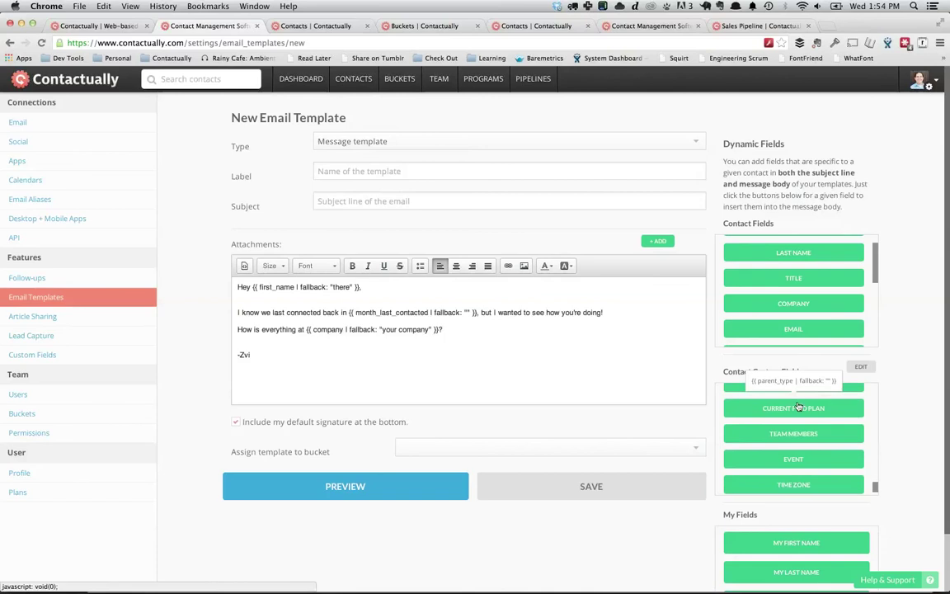
pyautogui.scroll(-2, 797, 405)
pyautogui.scroll(3, 798, 406)
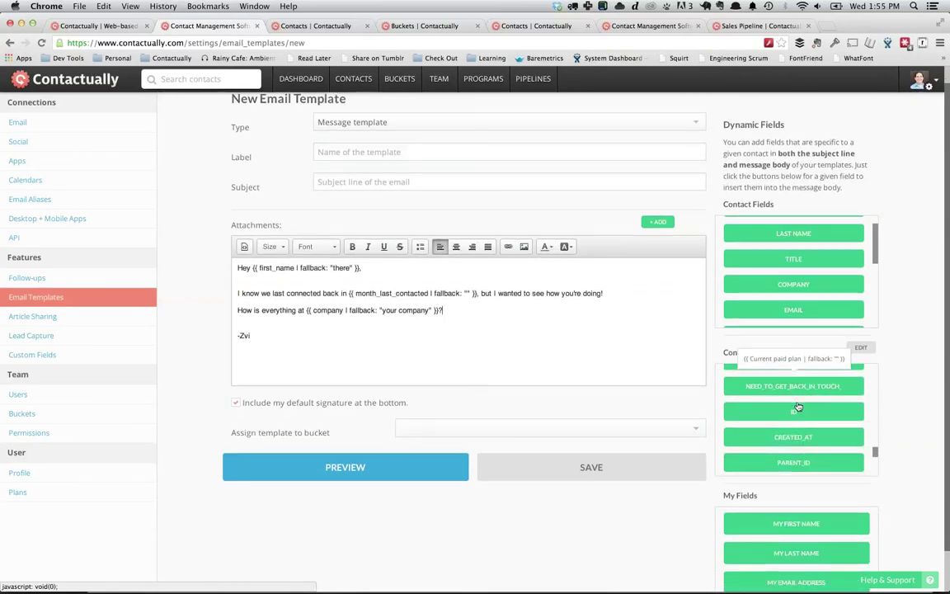
pyautogui.scroll(2, 797, 407)
pyautogui.scroll(3, 862, 446)
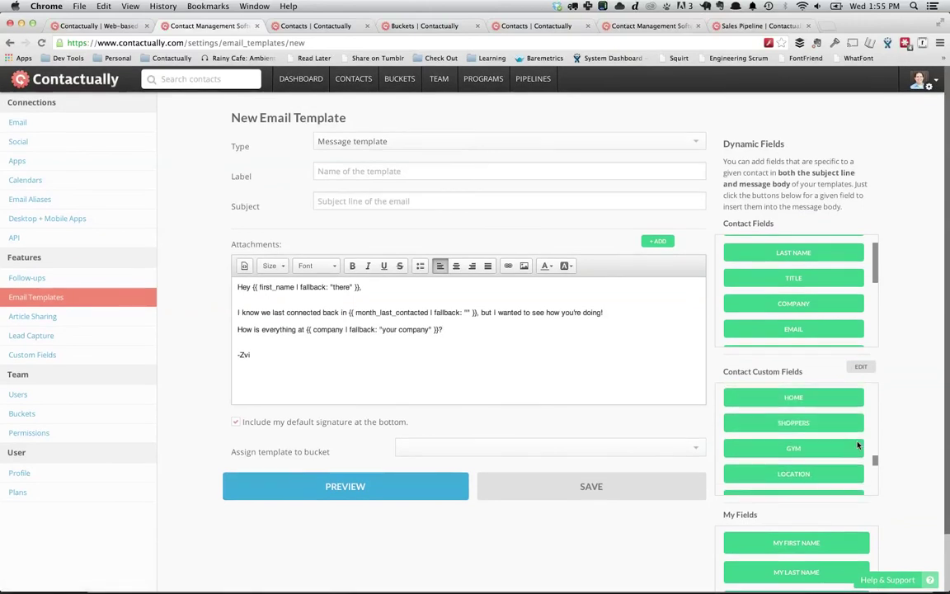
pyautogui.click(56, 297)
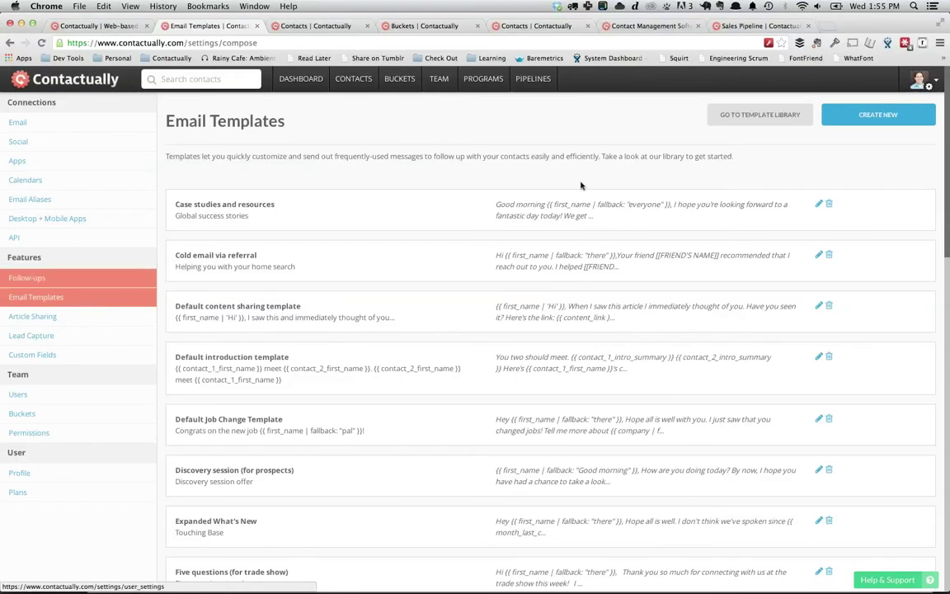
# Add the library's referral, testimonial, Catching Up - Recruiting/HR and Catching up after Long Time templates, and return to the account's template list
pyautogui.click(761, 119)
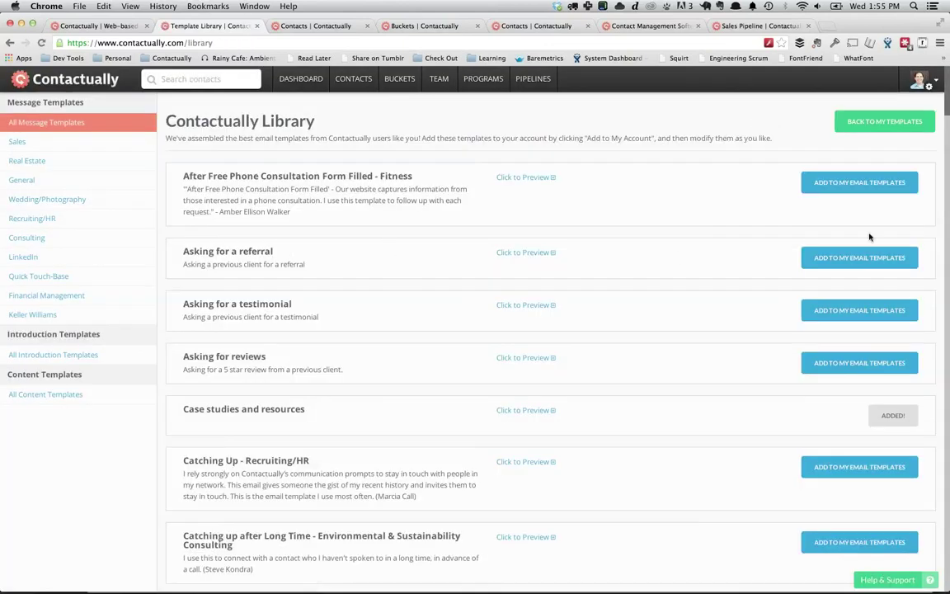
pyautogui.click(872, 268)
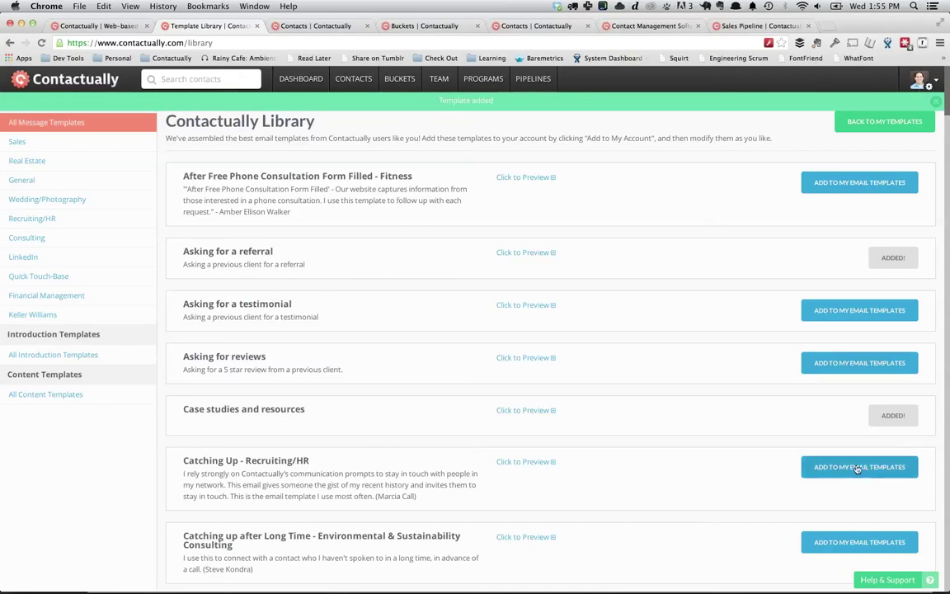
pyautogui.click(865, 540)
pyautogui.click(880, 308)
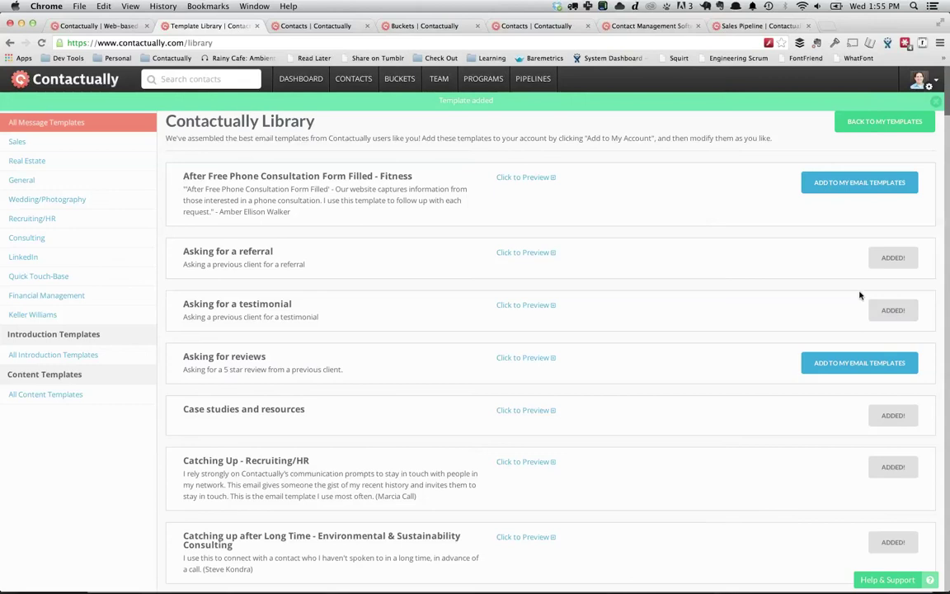
pyautogui.click(880, 130)
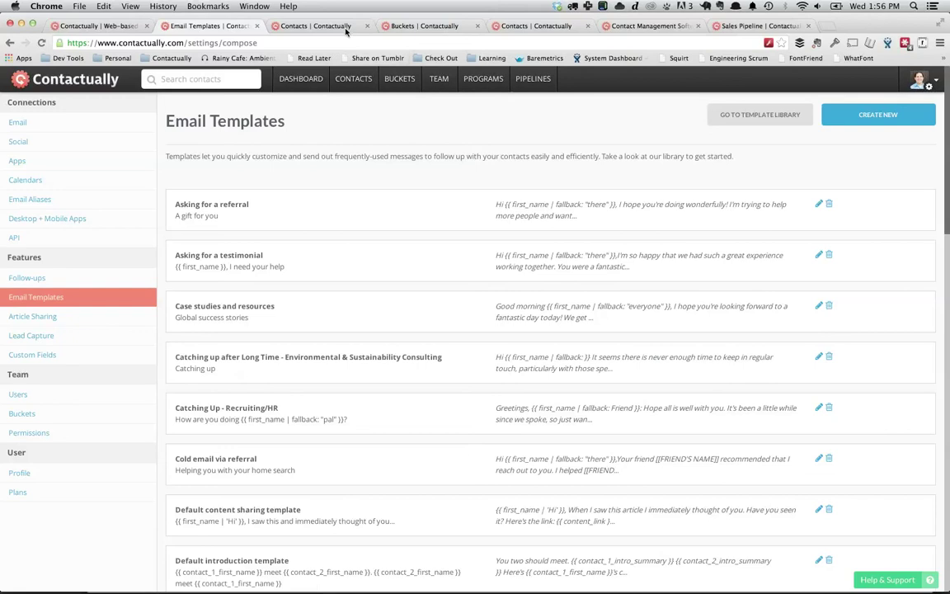
# Start a follow-up to the Double Pedal LLC contact from the dashboard and insert the "Say thank you — What I Learned Today — Medium" article
pyautogui.click(313, 80)
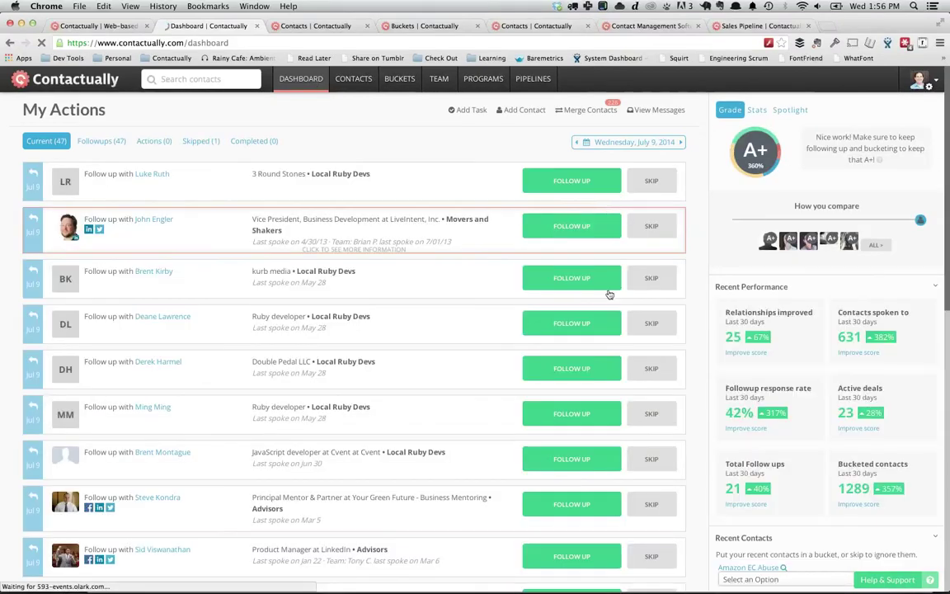
pyautogui.click(605, 370)
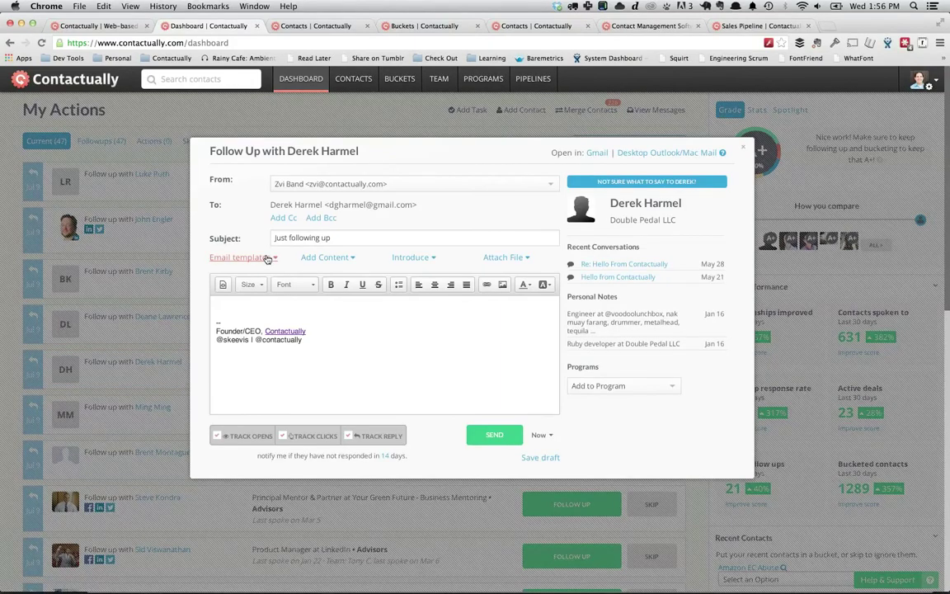
pyautogui.click(340, 262)
pyautogui.scroll(-1, 358, 340)
pyautogui.scroll(-6, 358, 340)
pyautogui.scroll(3, 359, 341)
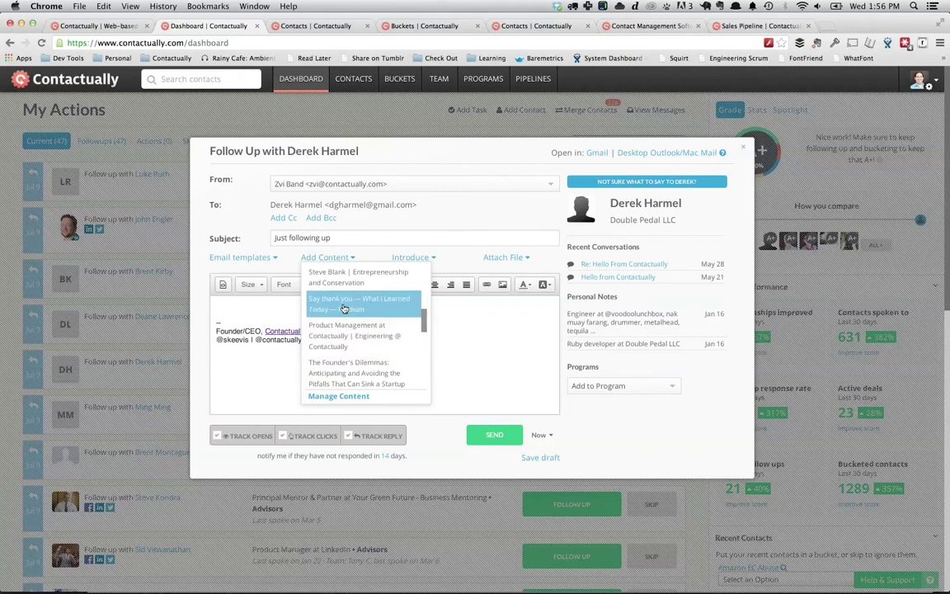
pyautogui.click(344, 309)
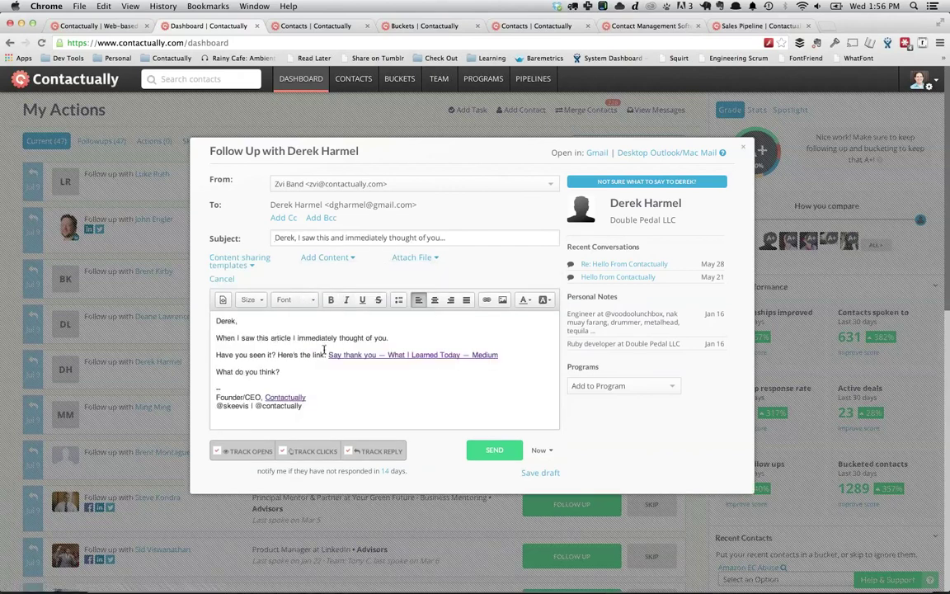
pyautogui.moveTo(251, 332); pyautogui.dragTo(499, 356)
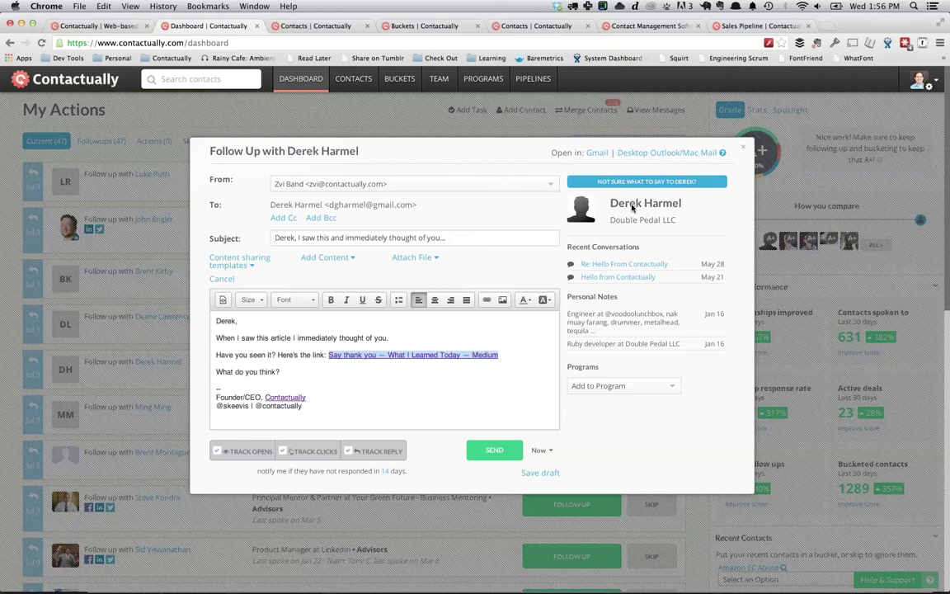
# Open the Article Sharing settings in the Contacts browser tab and add the "+ Add to Contactually" bookmarklet to the bookmarks bar
pyautogui.press('super+t')
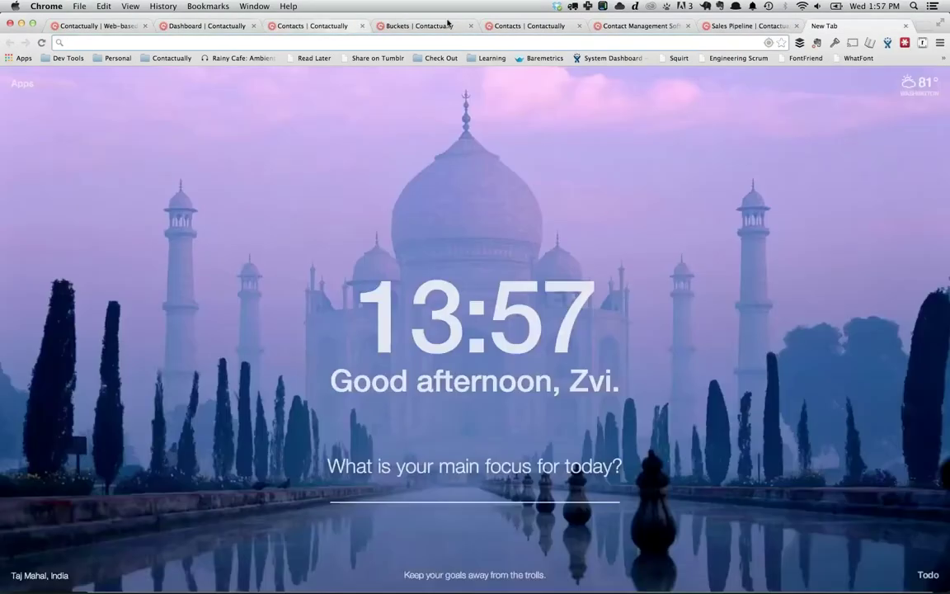
pyautogui.click(313, 26)
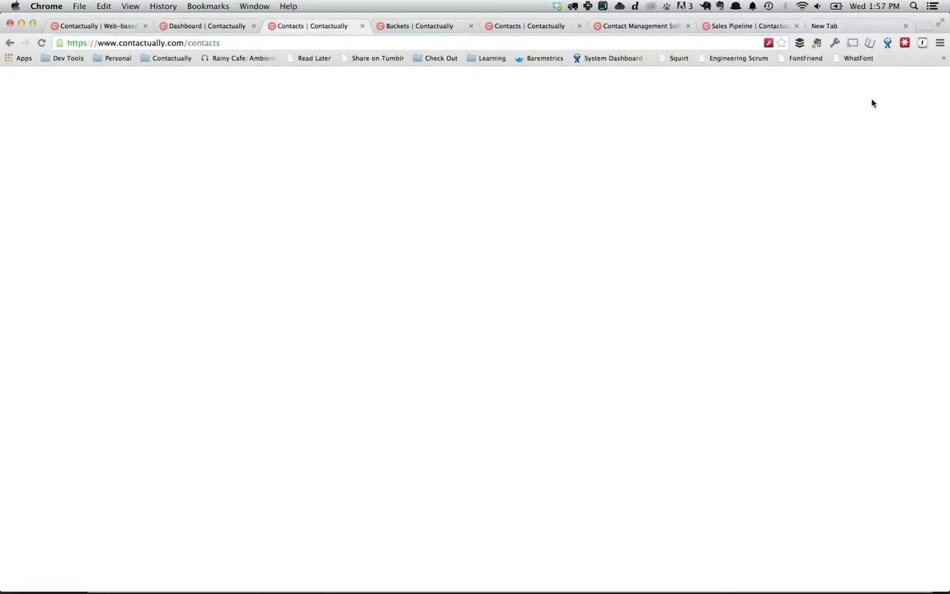
pyautogui.click(920, 80)
pyautogui.click(894, 114)
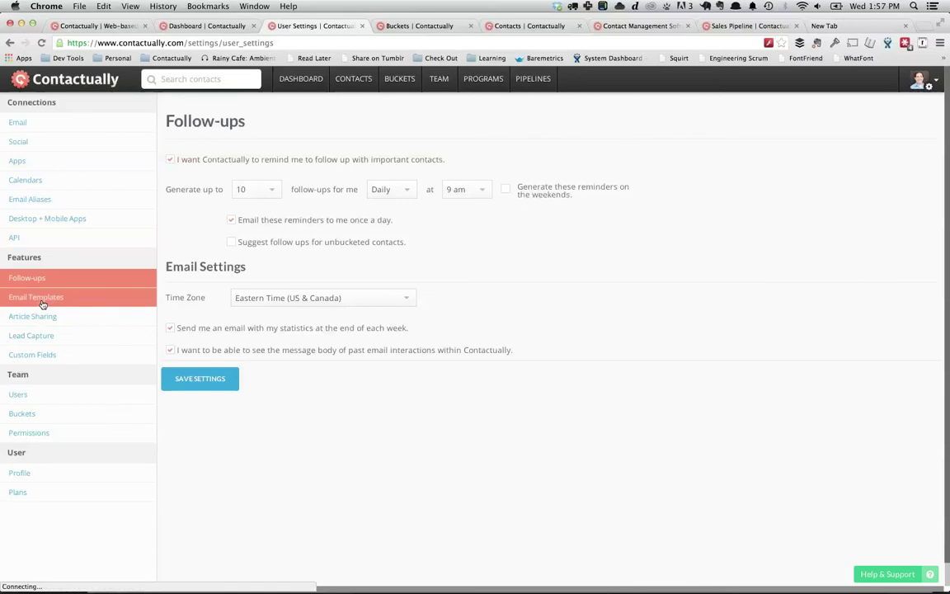
pyautogui.click(39, 316)
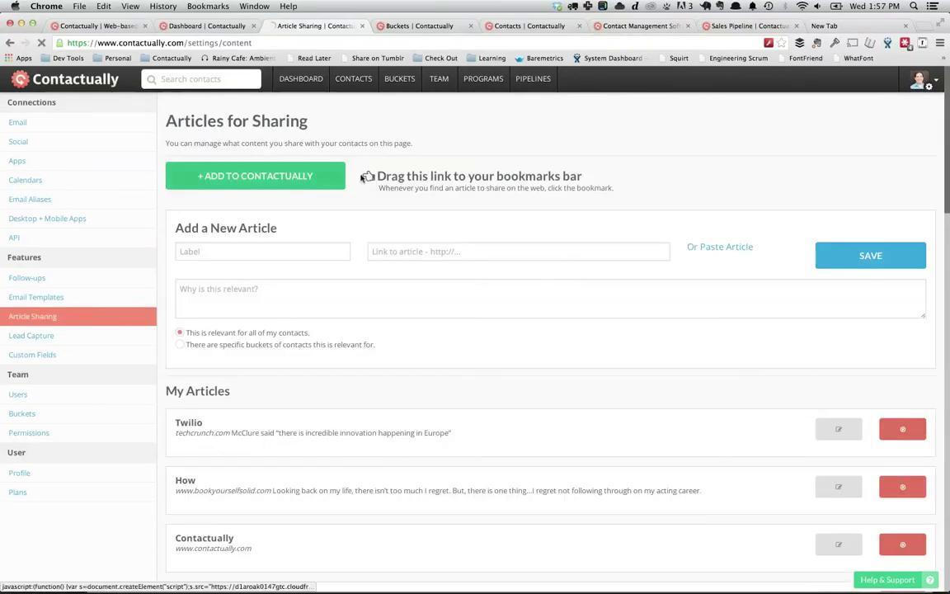
pyautogui.moveTo(283, 179); pyautogui.dragTo(299, 60)
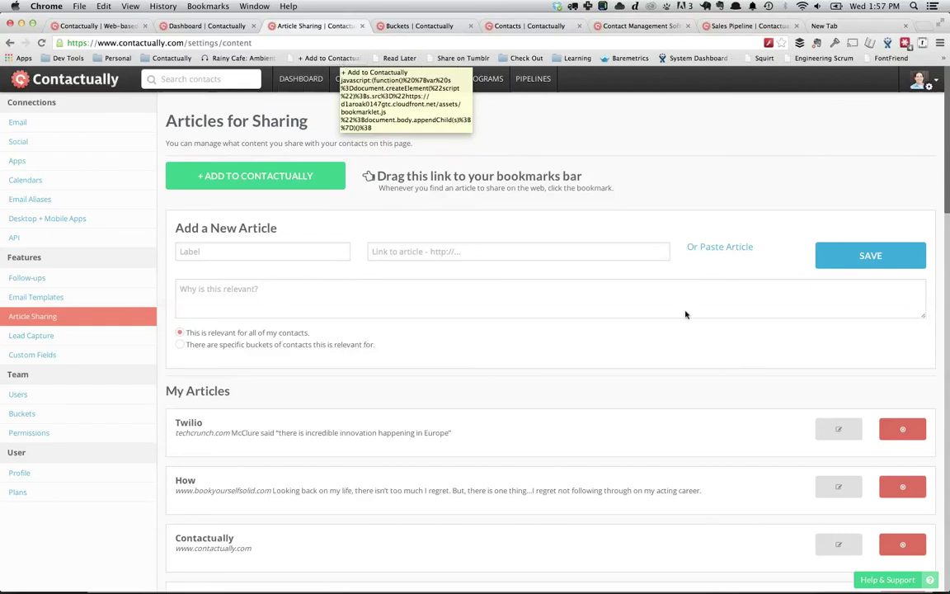
# Look through the My Articles list and the new article fields, and switch the article form from a link to a pasted article
pyautogui.scroll(-5, 683, 310)
pyautogui.scroll(-8, 683, 310)
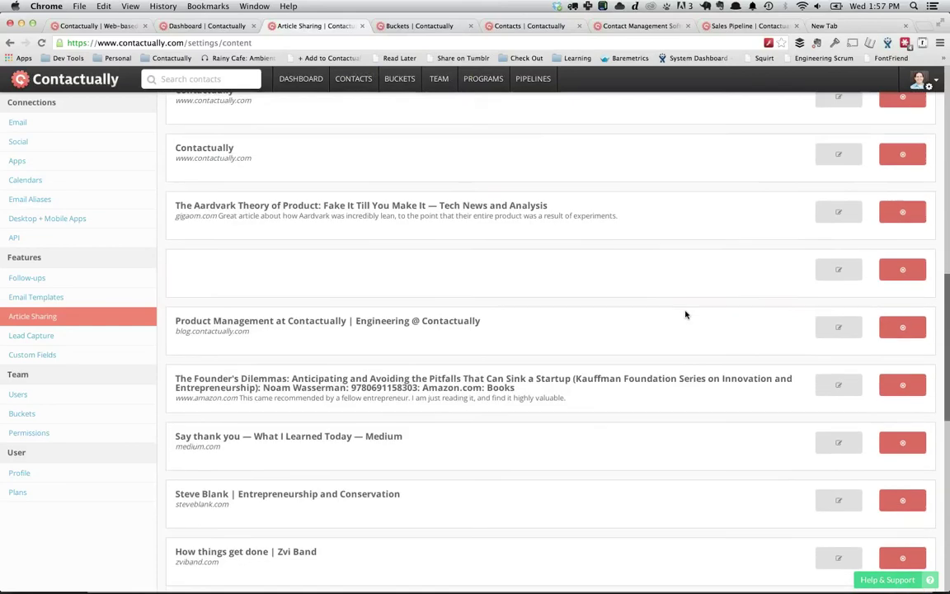
pyautogui.scroll(20, 683, 310)
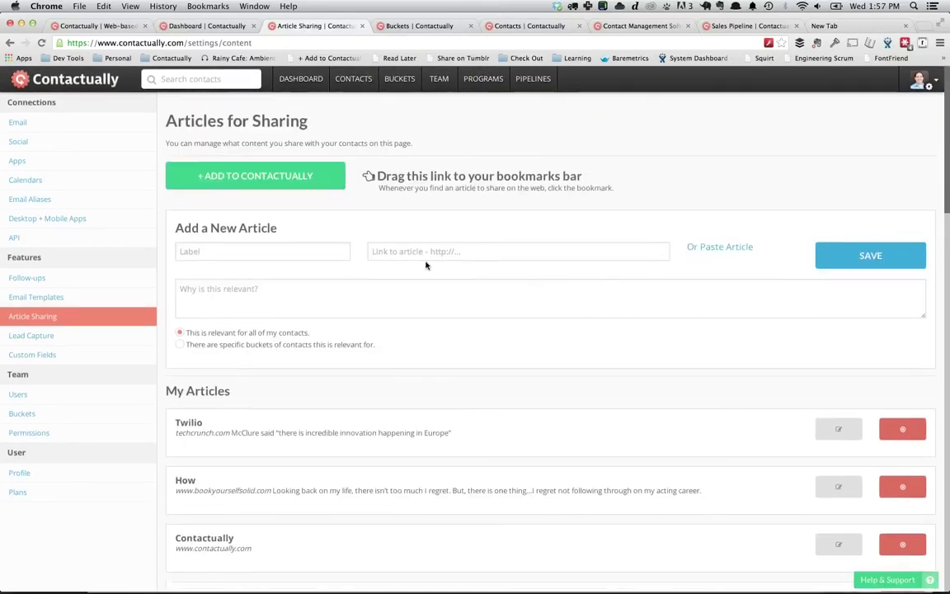
pyautogui.click(299, 248)
pyautogui.click(437, 249)
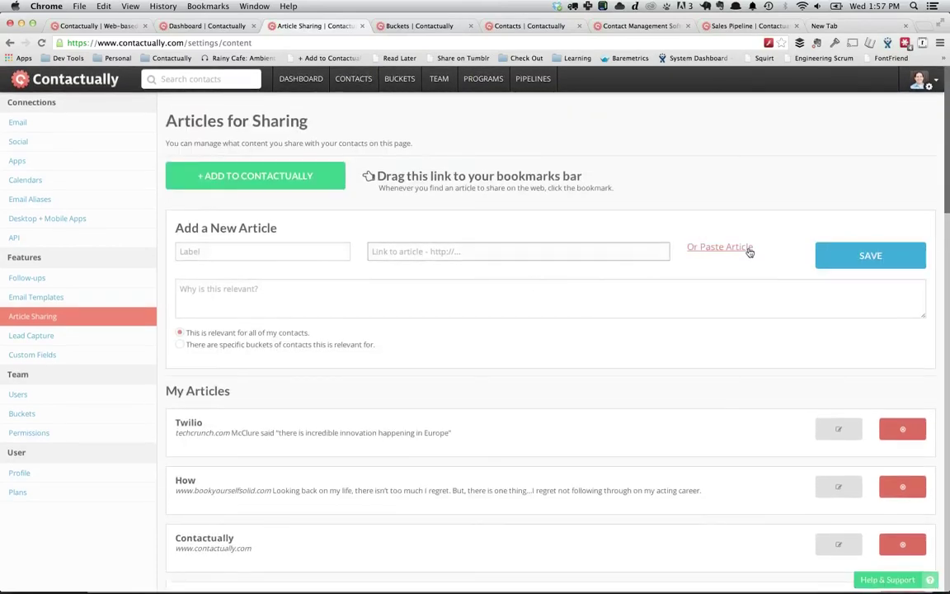
pyautogui.click(746, 247)
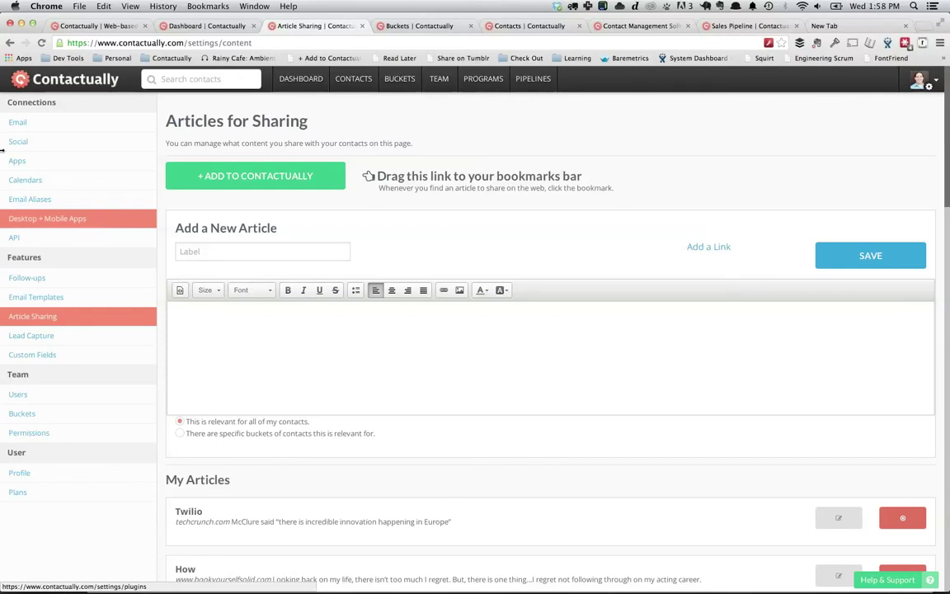
# View the Contactually home page, return to the dashboard and close the Double Pedal LLC follow-up without sending it
pyautogui.click(102, 27)
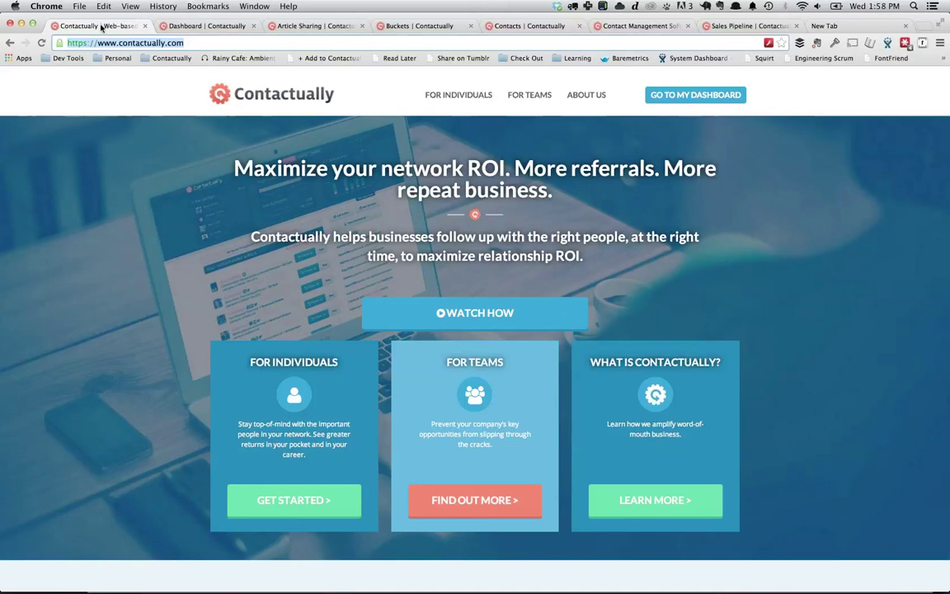
pyautogui.click(181, 26)
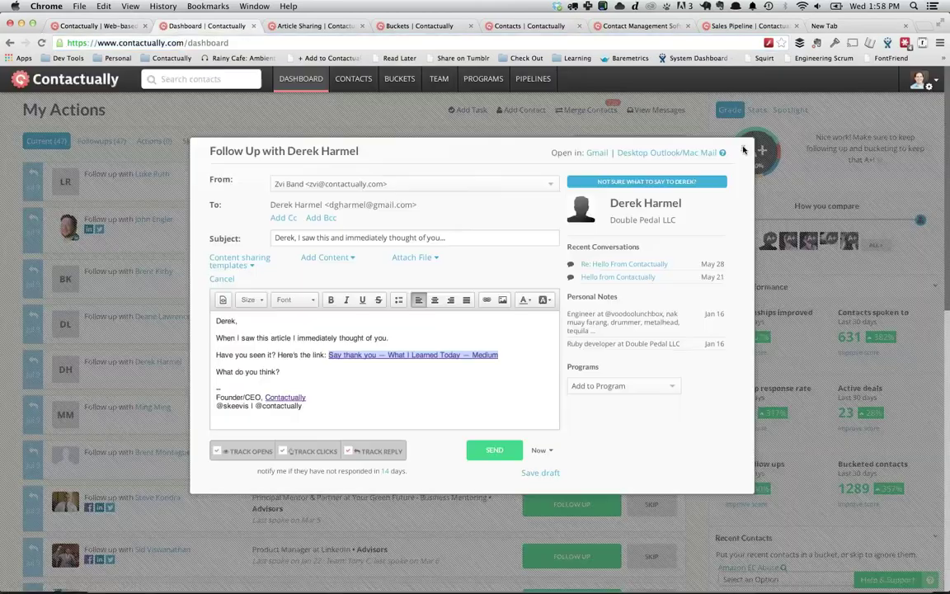
pyautogui.click(561, 208)
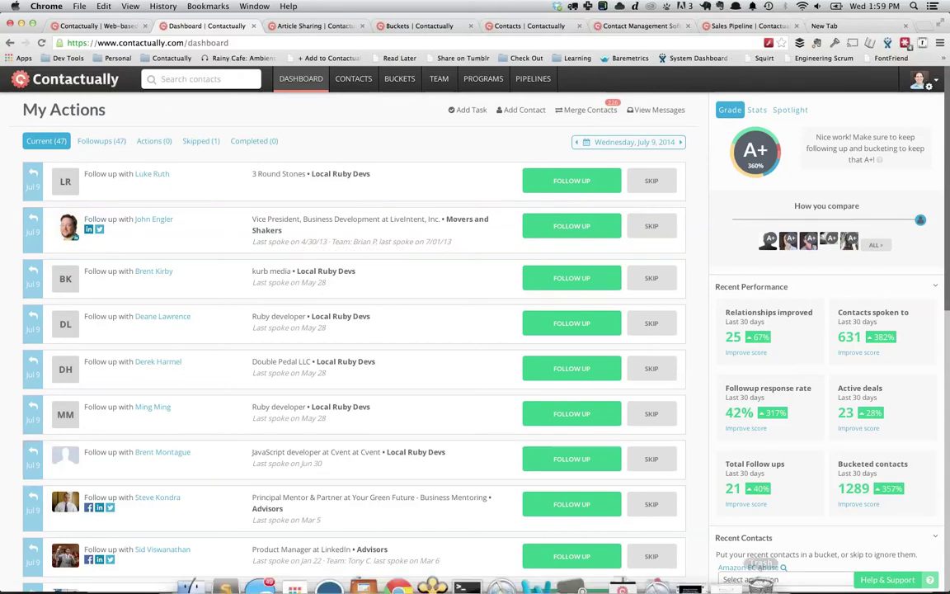
# Switch to the FWW presentation in Keynote and start the slideshow from the speaker introduction on slide 2
pyautogui.moveTo(569, 581)
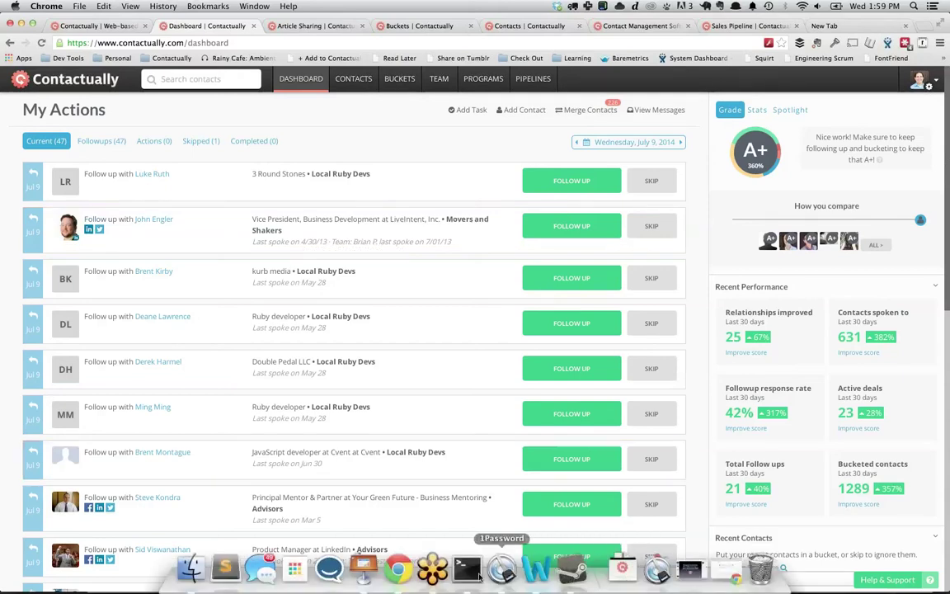
pyautogui.click(362, 569)
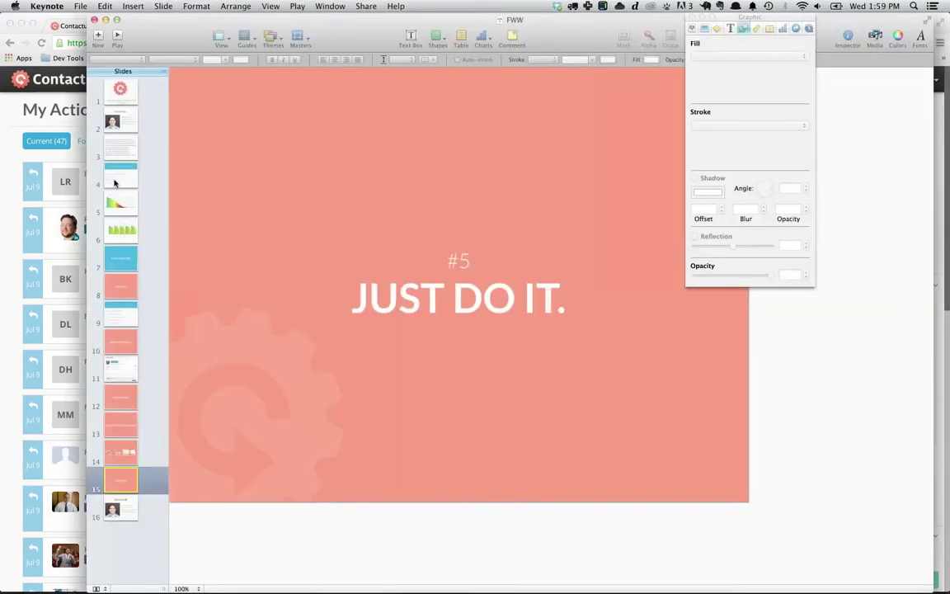
pyautogui.click(122, 122)
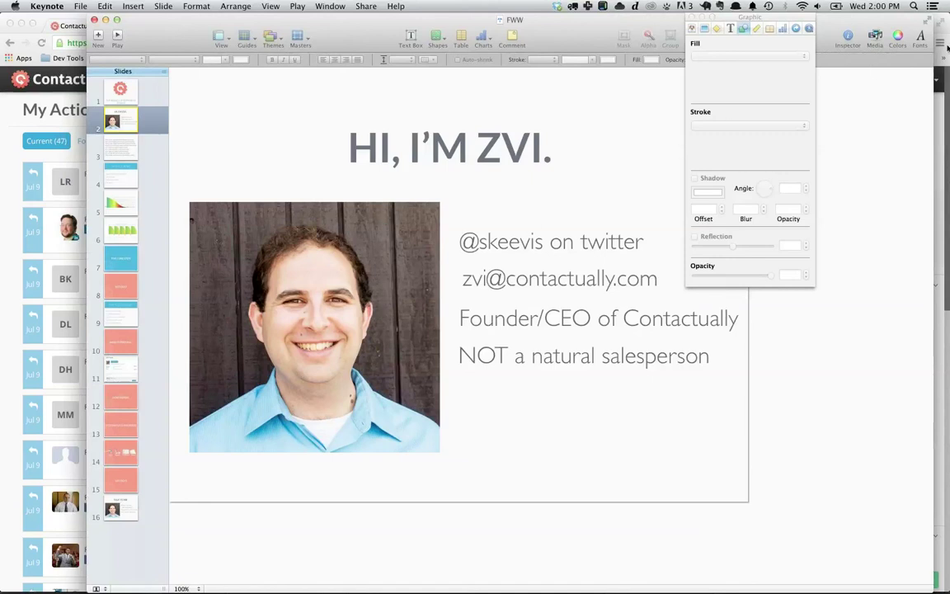
pyautogui.press('alt+super+p')
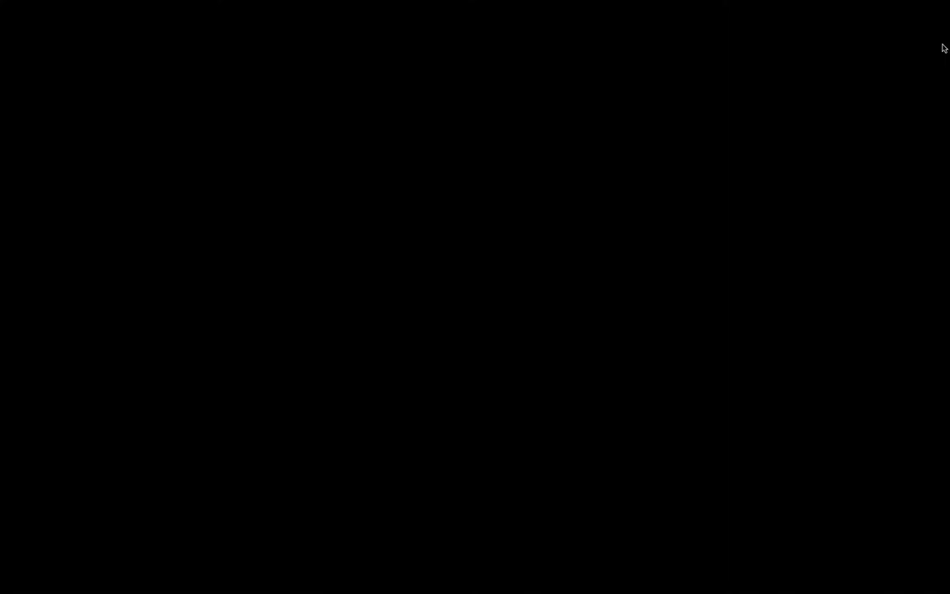